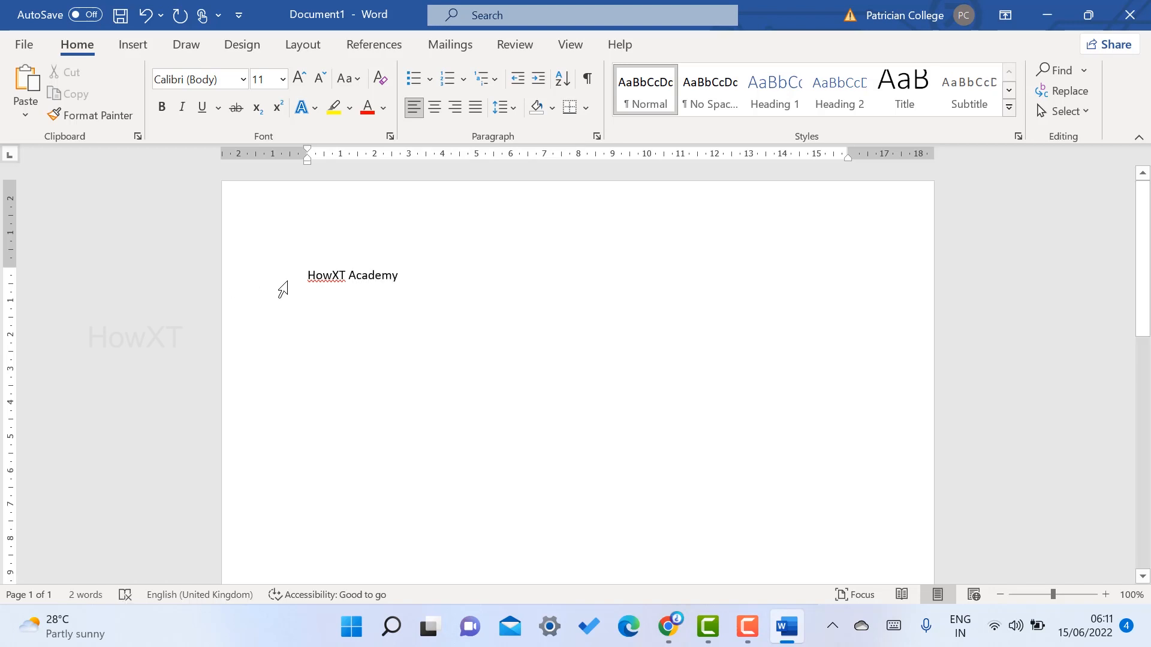
# Center the "HowXT Academy" heading and format it in Arial at 22 pt.
pyautogui.moveTo(286, 283); pyautogui.dragTo(406, 281)
pyautogui.click(435, 107)
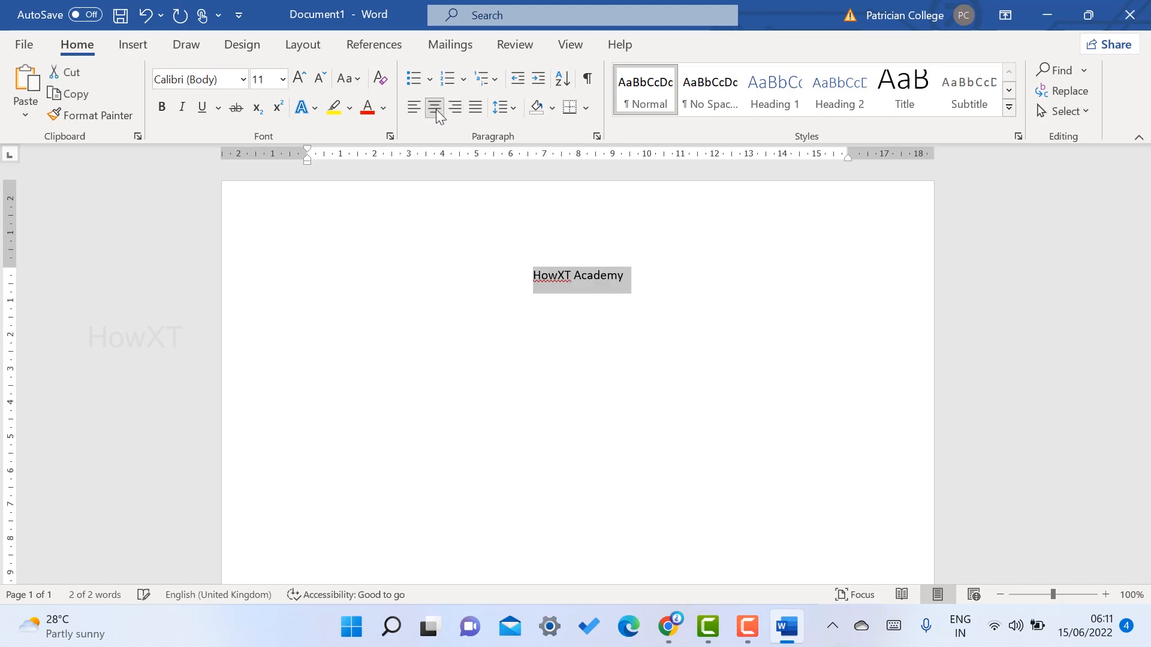
pyautogui.click(242, 80)
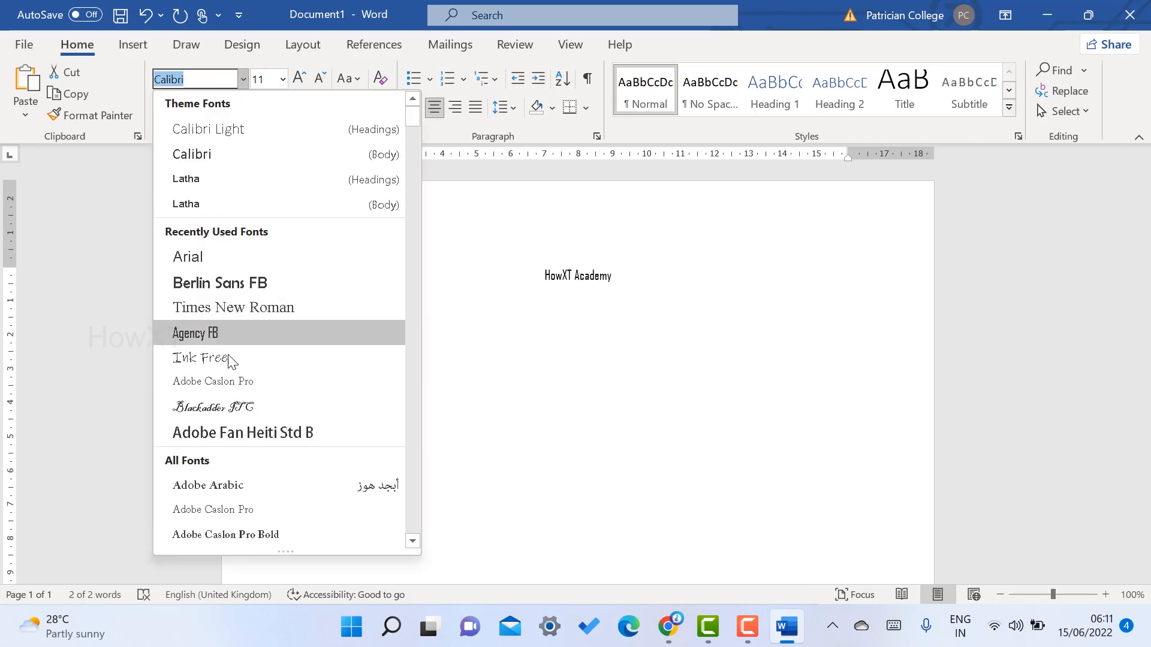
pyautogui.click(232, 258)
pyautogui.click(282, 80)
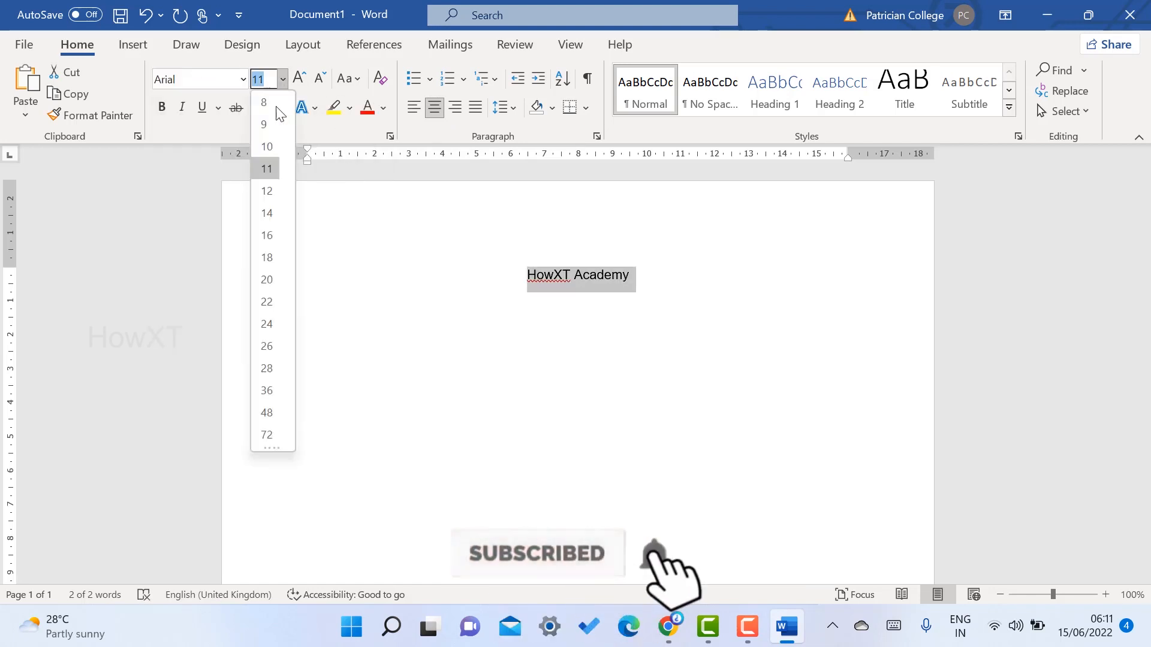
pyautogui.click(264, 309)
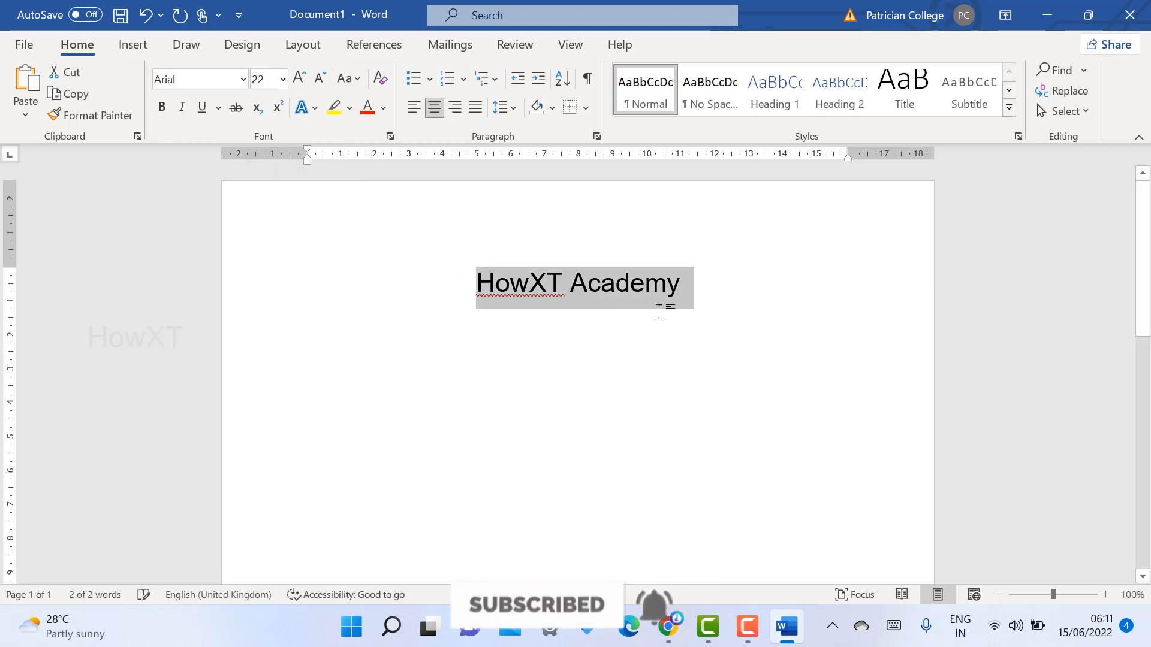
# Add the line "Mathematics Question for XII- A" below the heading and set its font size to 16 pt.
pyautogui.click(700, 291)
pyautogui.press('Return')
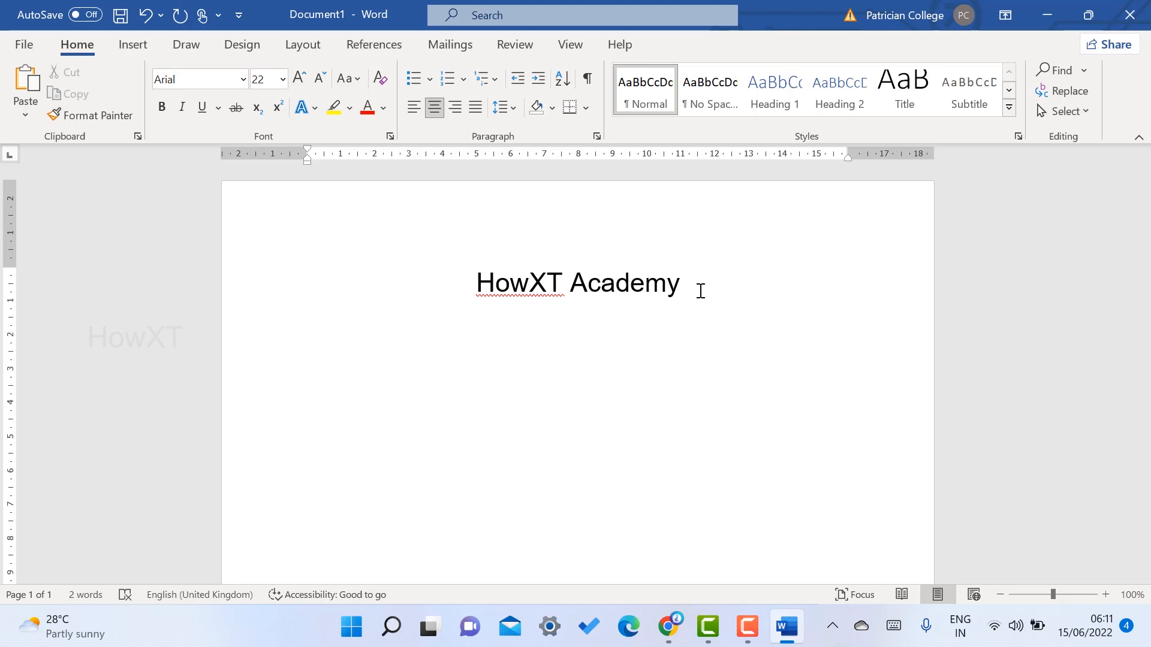
pyautogui.write('Mathematics Question for XII- A')
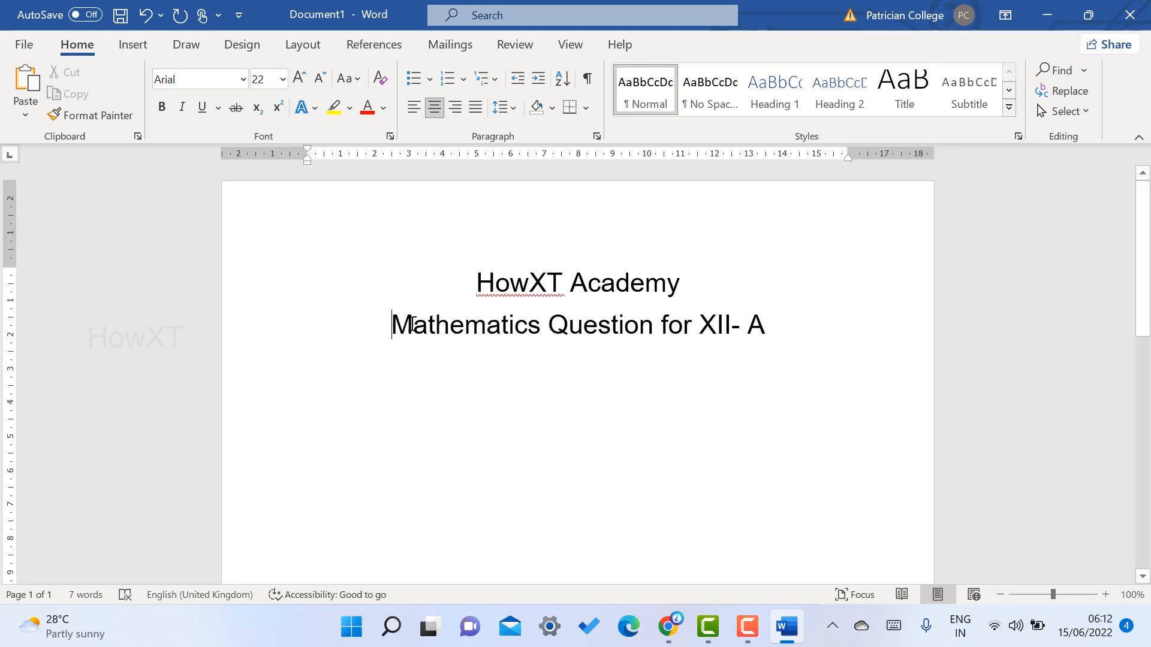
pyautogui.moveTo(391, 324); pyautogui.dragTo(700, 357)
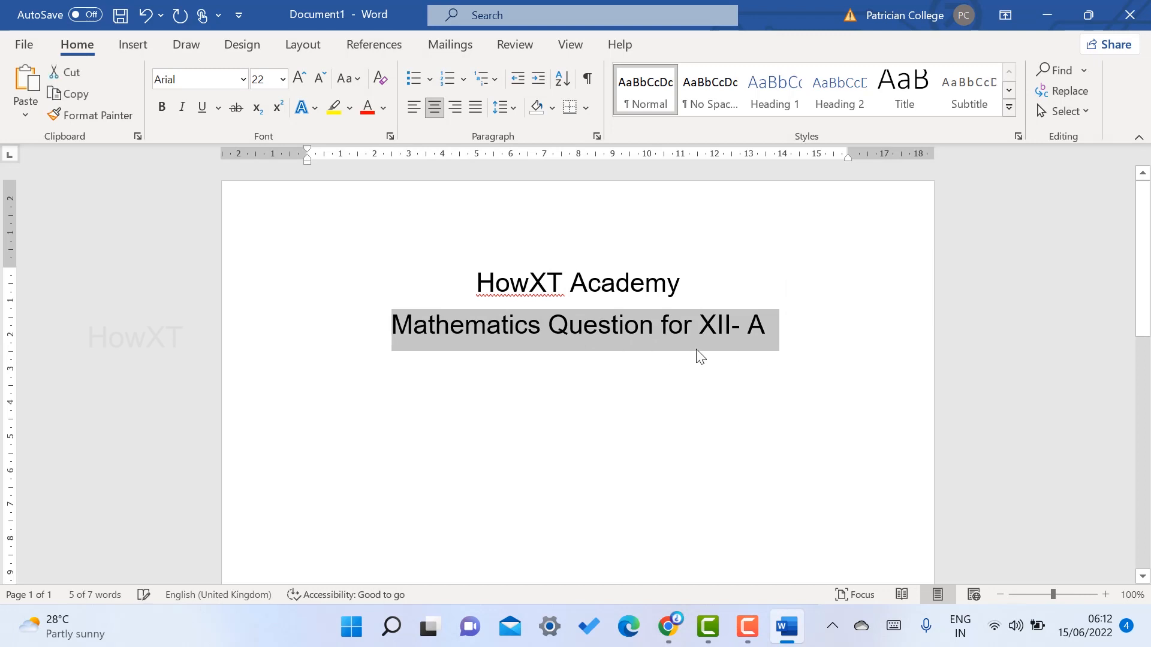
pyautogui.click(282, 79)
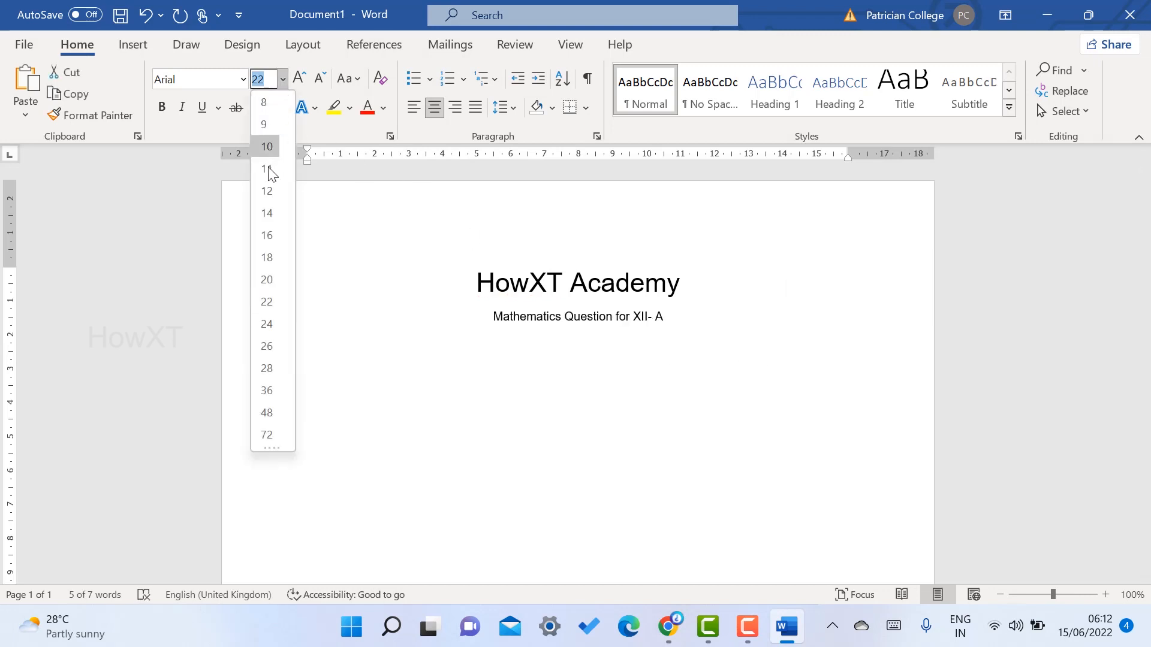
pyautogui.click(267, 235)
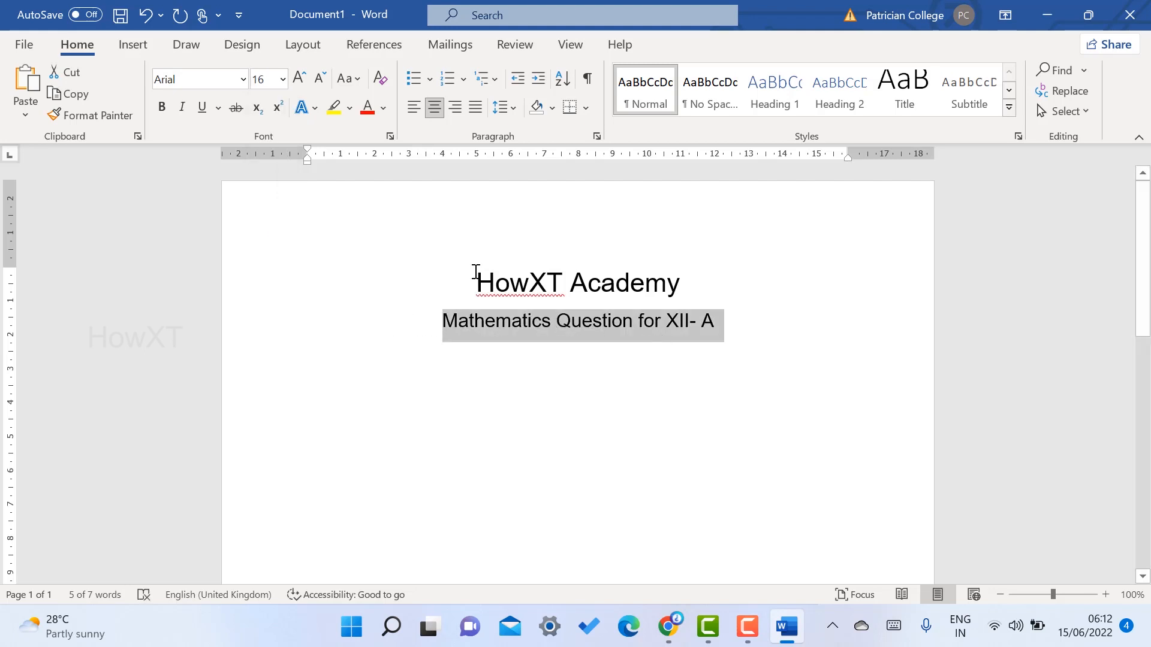
# Add a left-aligned third line reading "Time – 2 hr", with "Max Mark - 70" spaced toward the far end of the same line.
pyautogui.click(764, 331)
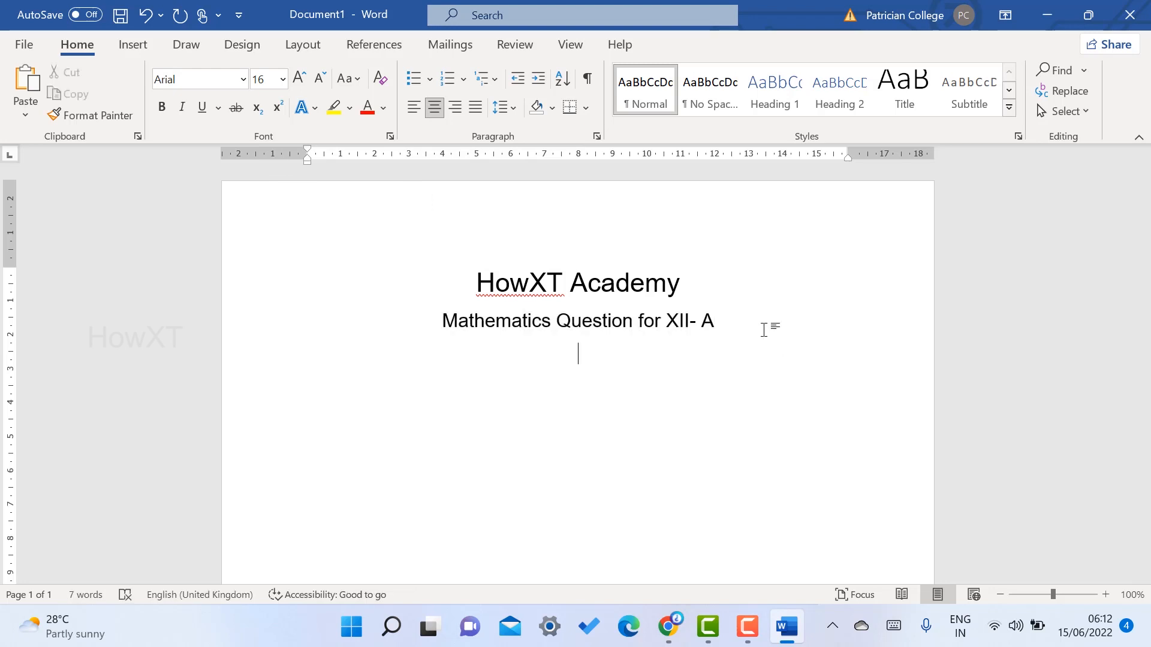
pyautogui.write('Time - 2 hr')
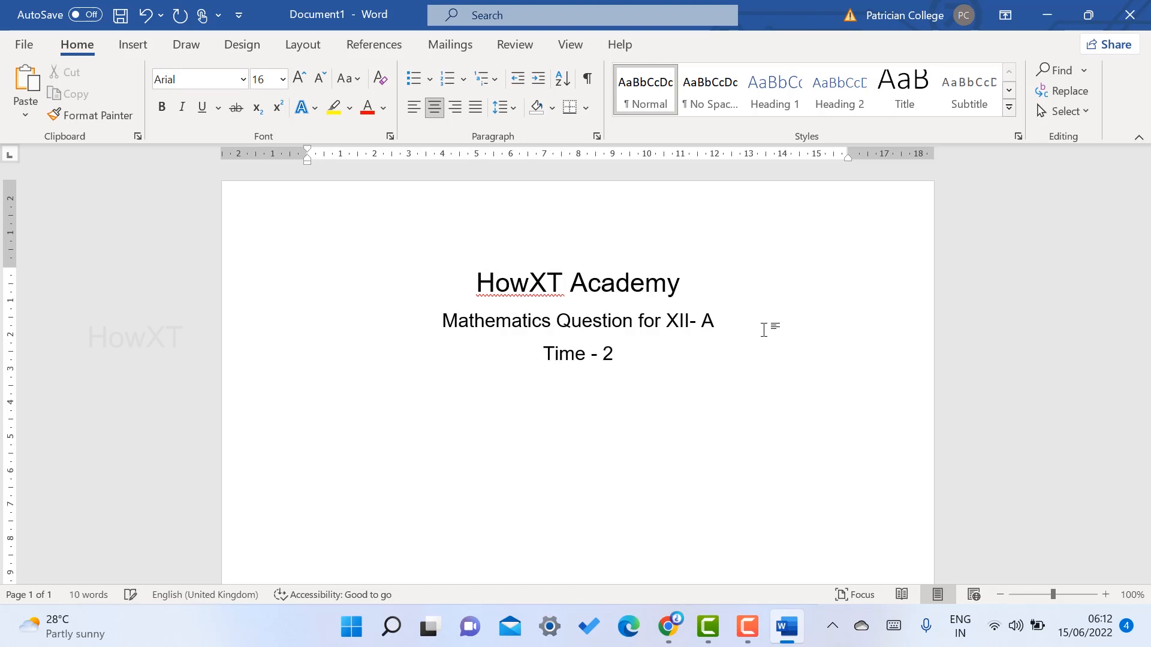
pyautogui.click(415, 112)
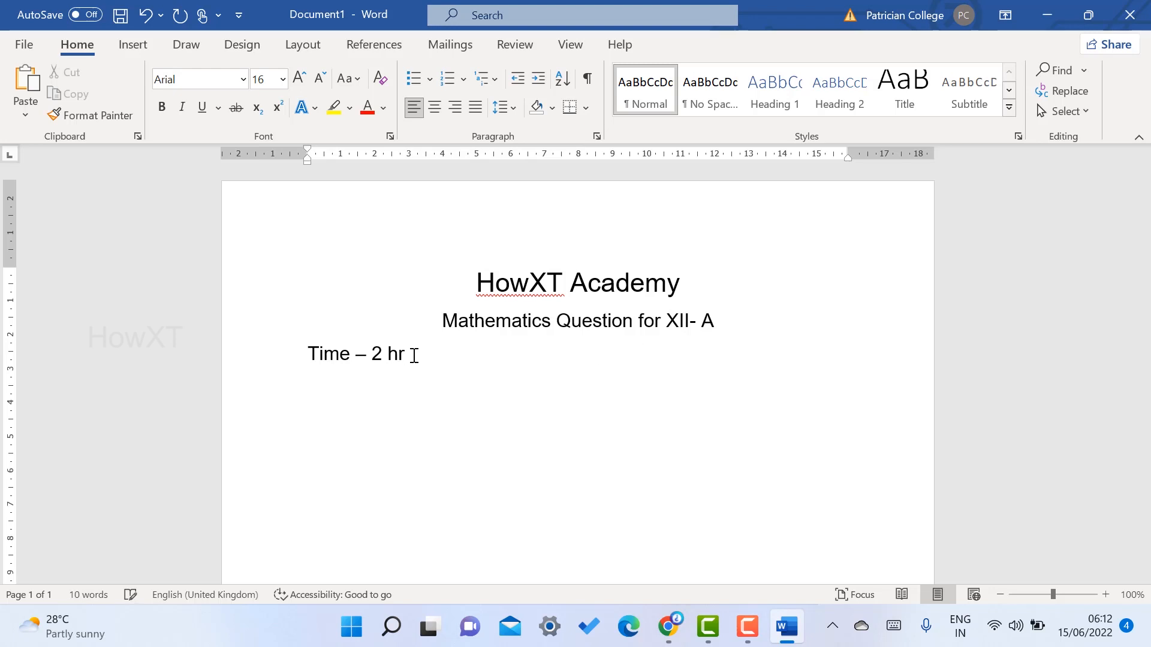
pyautogui.write('Max Mark')
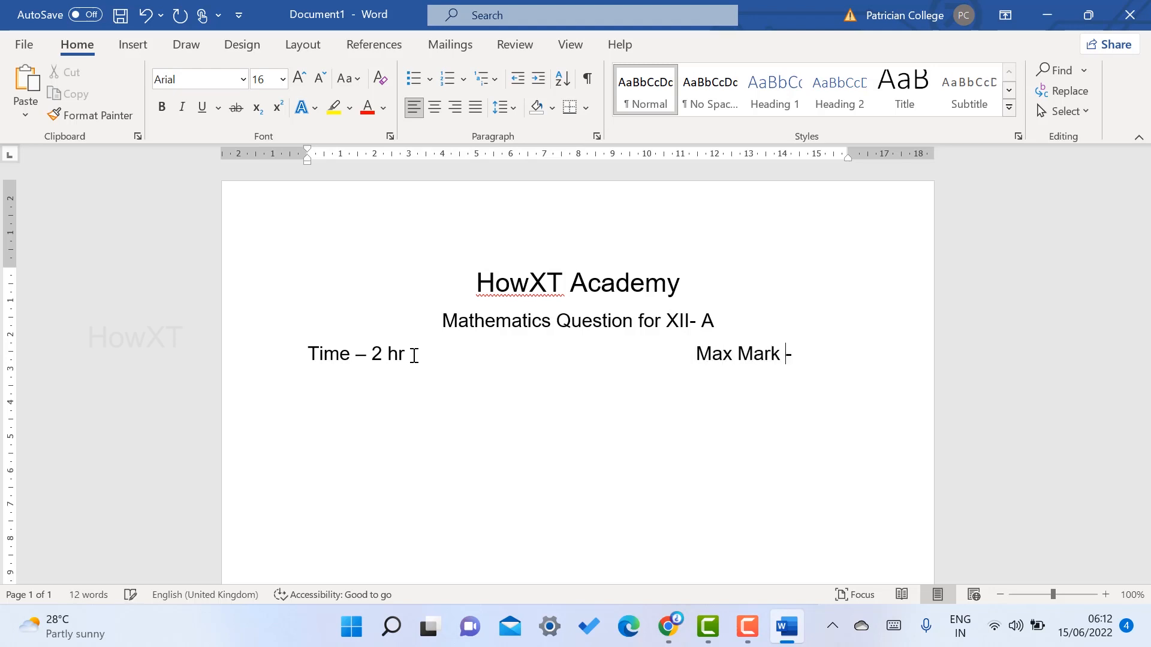
pyautogui.write(' - 70')
# Set the time and marks line to 14 pt and shift "Max Mark - 70" over to the right margin.
pyautogui.moveTo(307, 354); pyautogui.dragTo(829, 357)
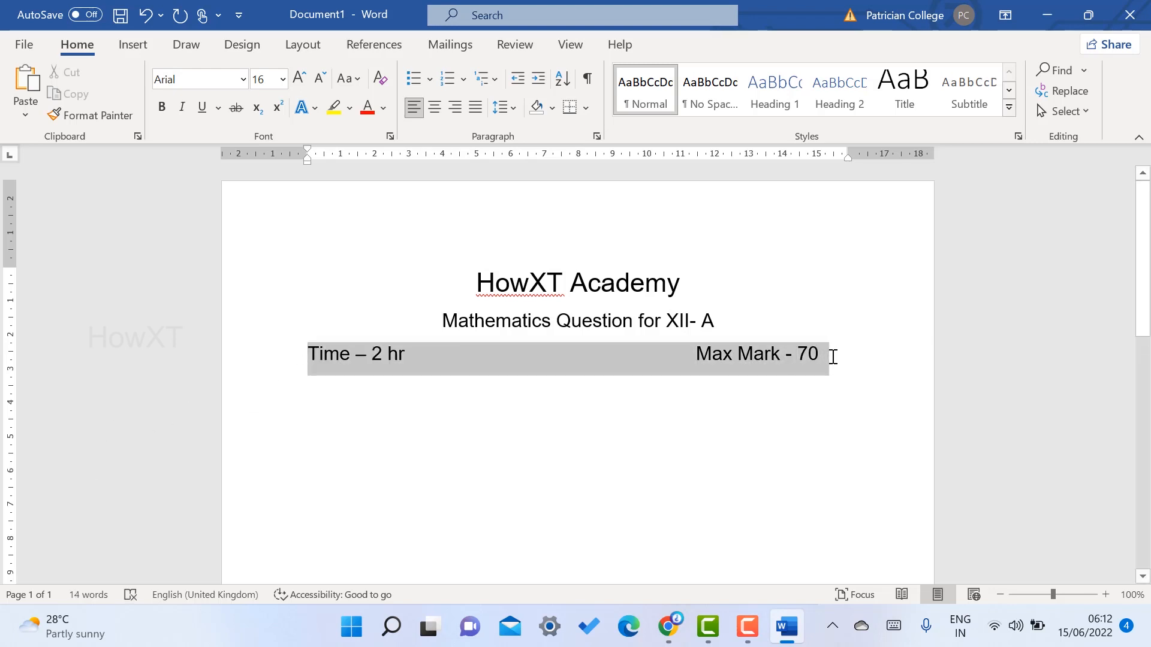
pyautogui.click(284, 80)
pyautogui.click(267, 210)
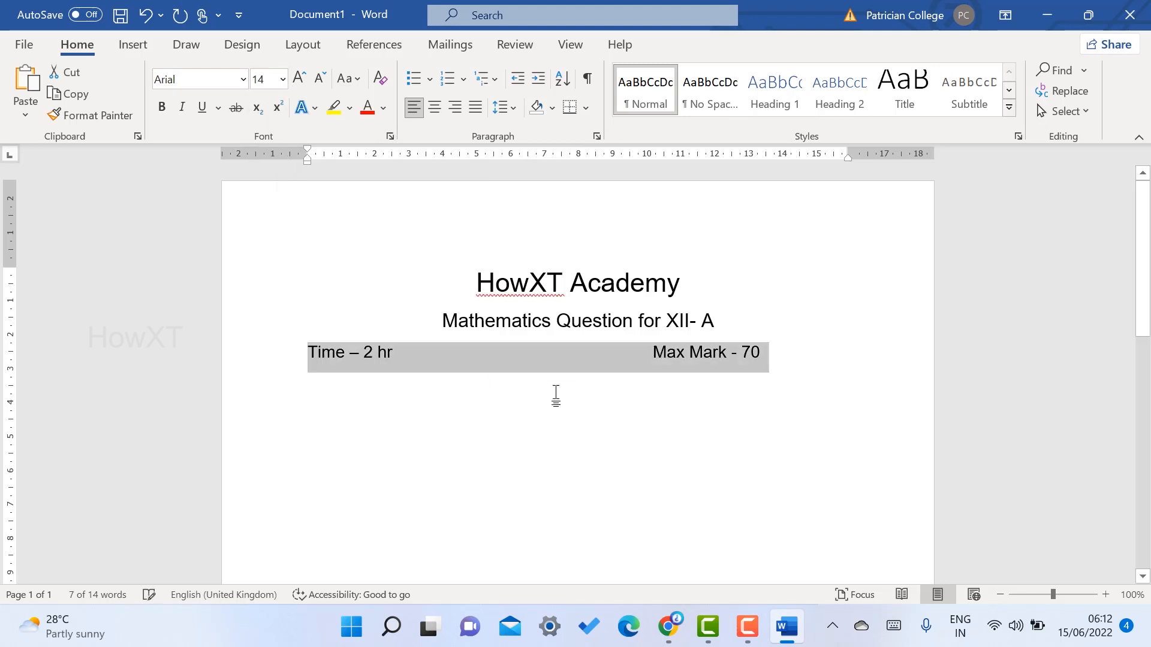
pyautogui.click(562, 379)
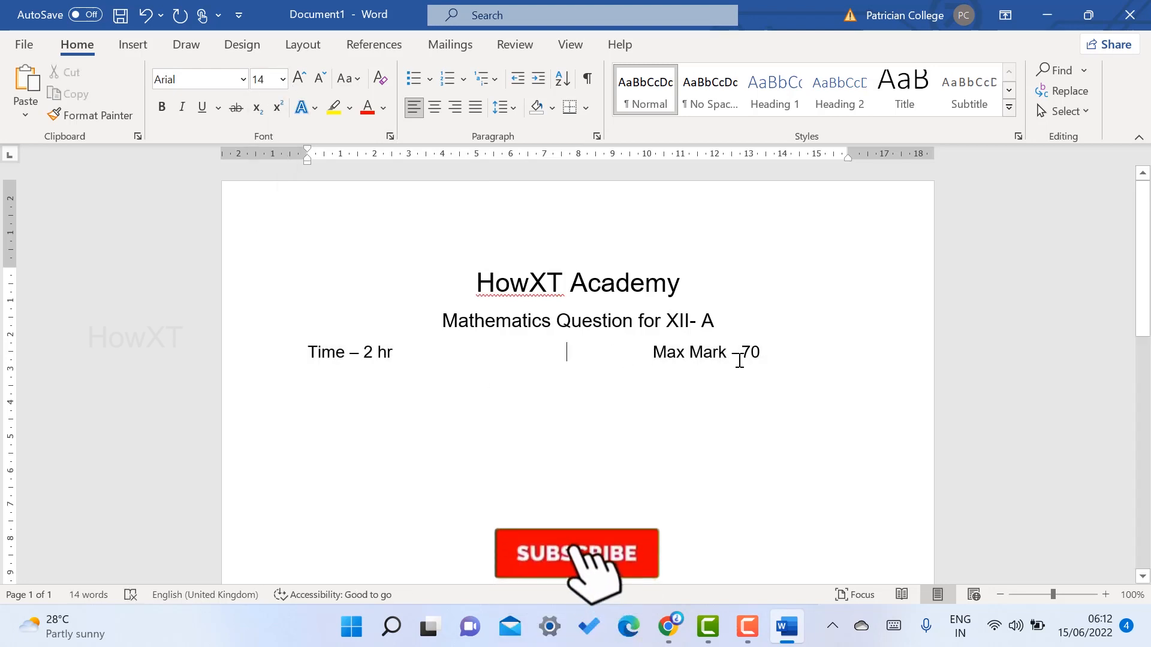
pyautogui.press('Tab')
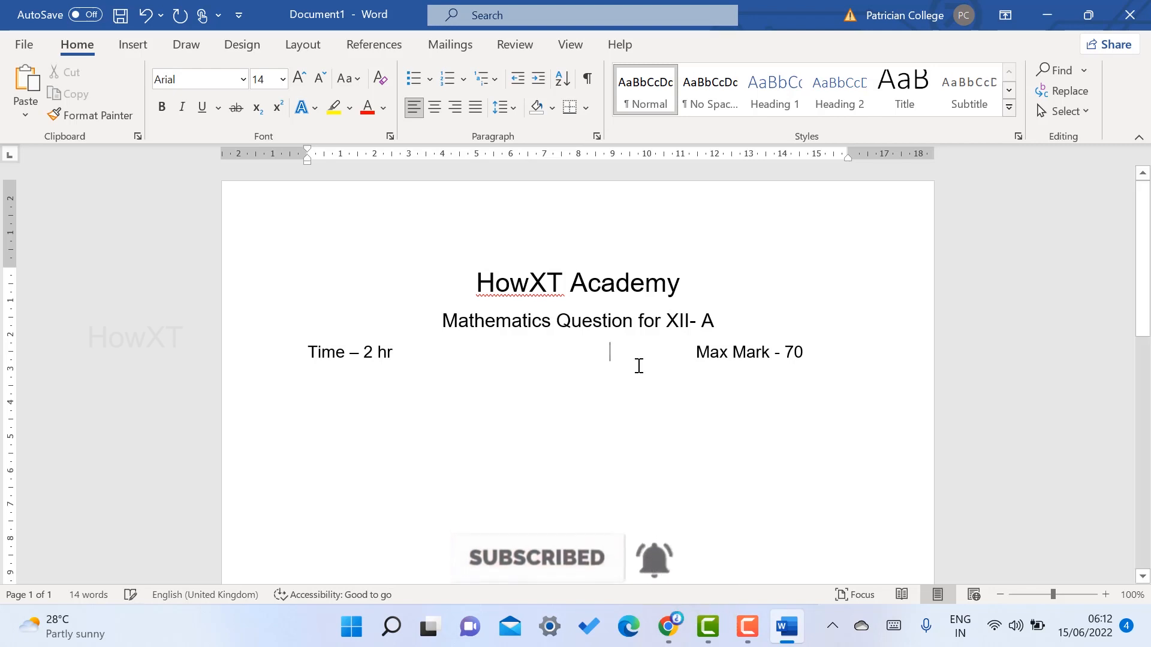
pyautogui.press('Tab')
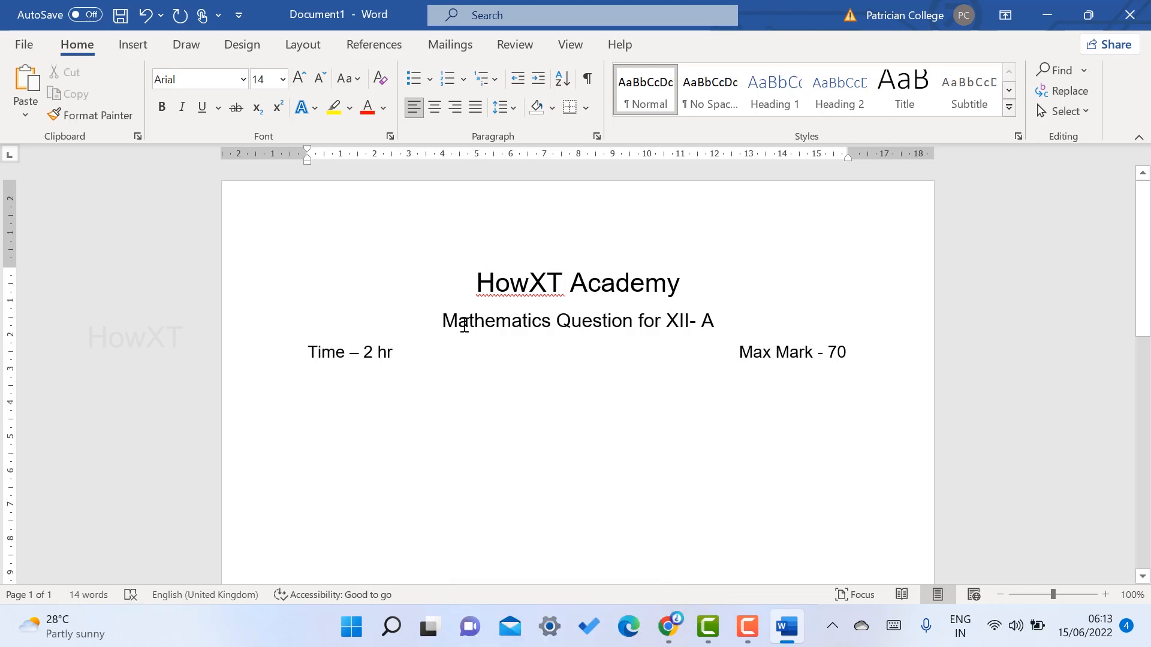
pyautogui.moveTo(316, 352); pyautogui.dragTo(385, 353)
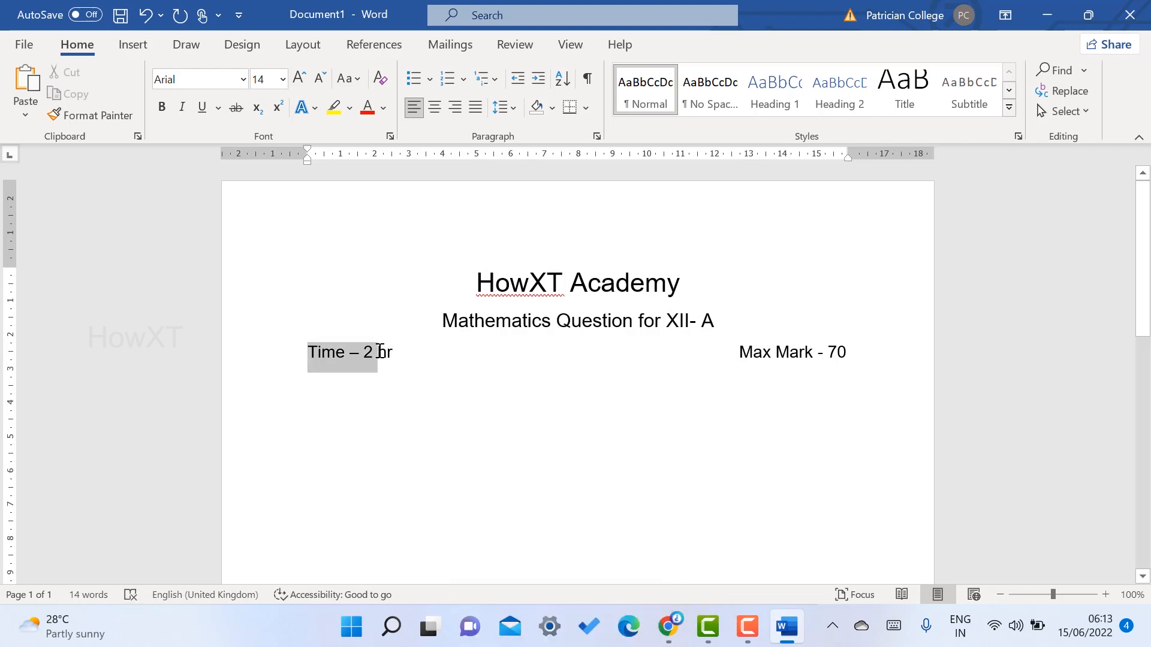
pyautogui.click(645, 282)
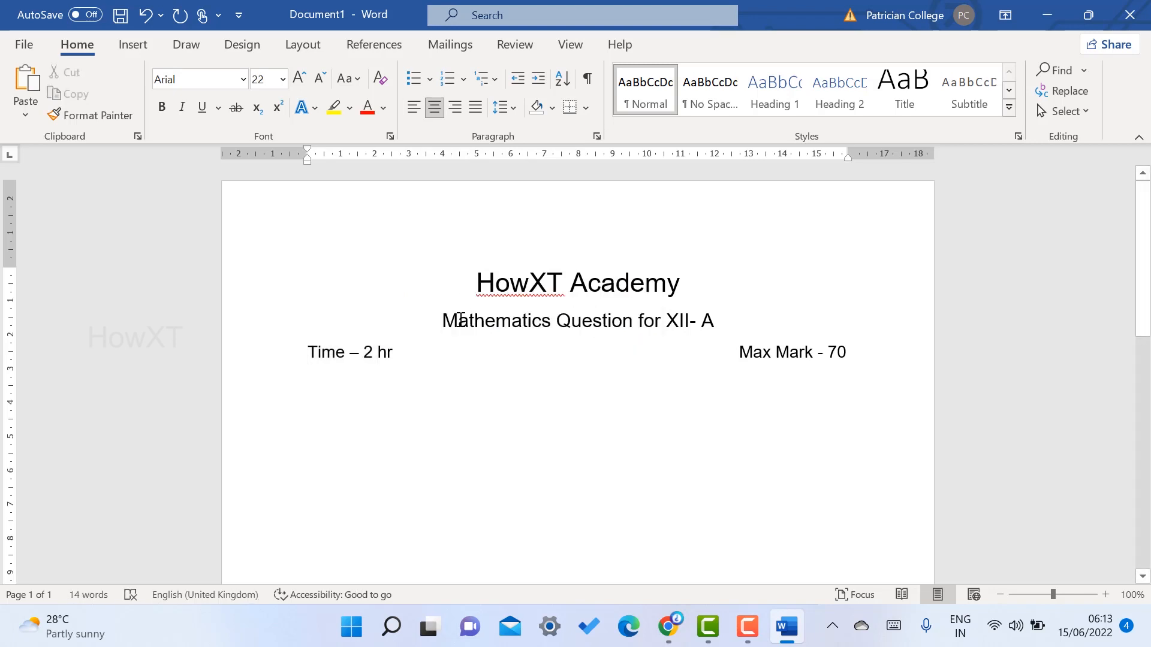
pyautogui.click(457, 320)
pyautogui.tripleClick(555, 283)
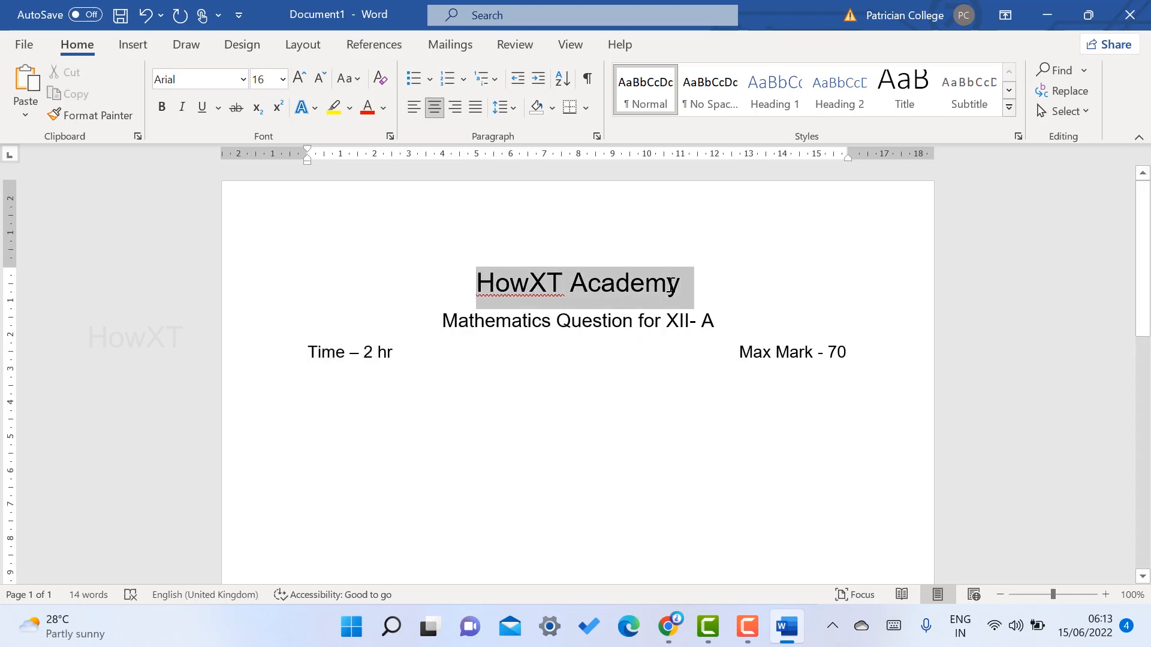
pyautogui.click(443, 329)
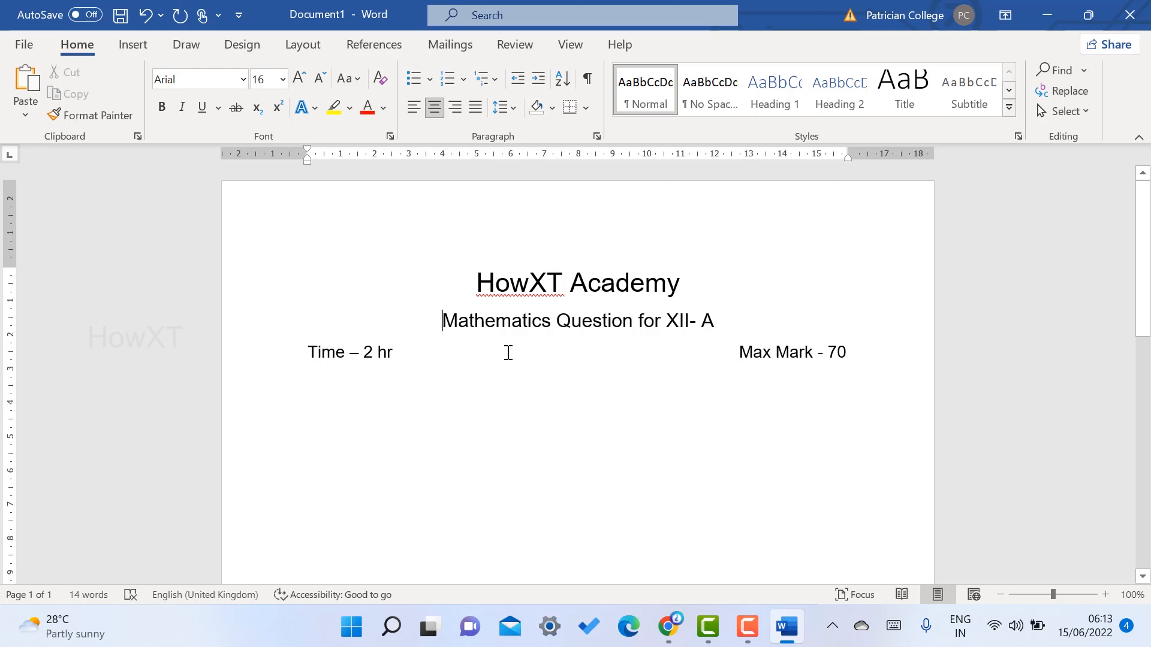
# Draw a horizontal straight line about 21.4 cm long across the page, just below the time and marks line.
pyautogui.click(124, 50)
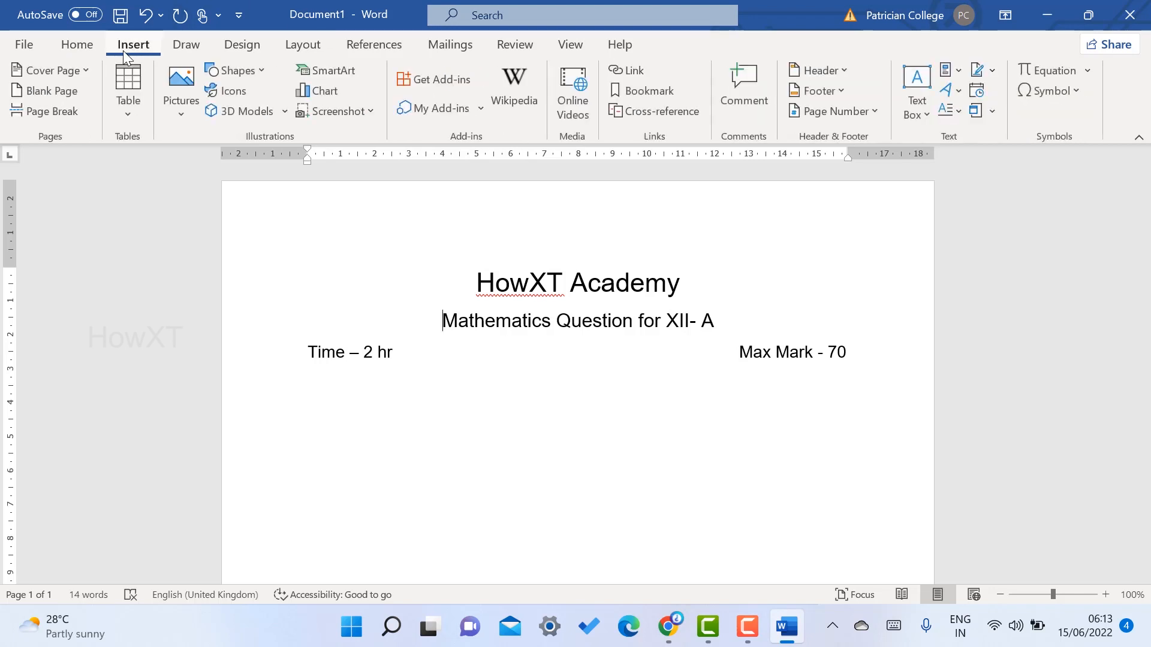
pyautogui.click(248, 72)
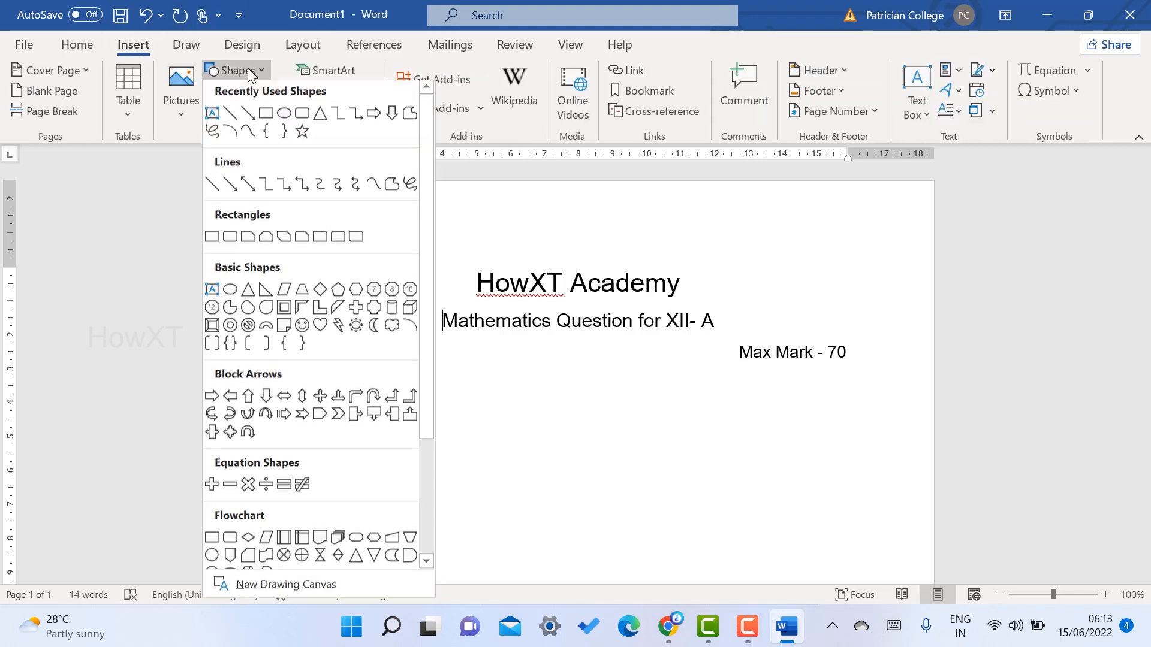
pyautogui.click(234, 119)
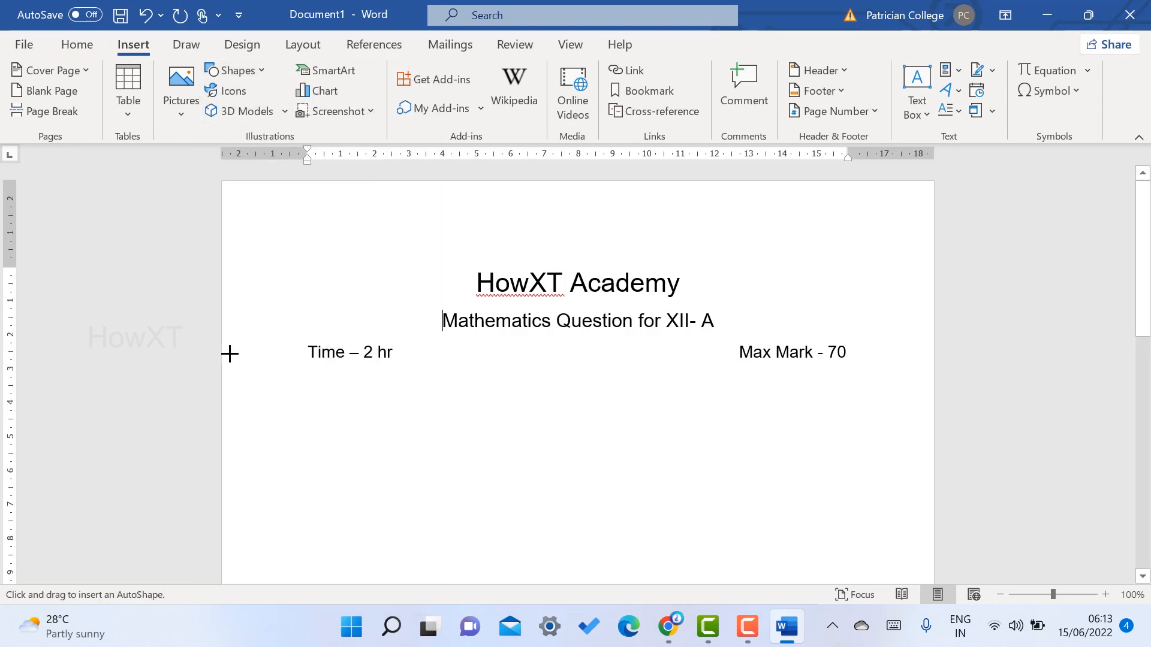
pyautogui.moveTo(222, 395); pyautogui.dragTo(949, 395)
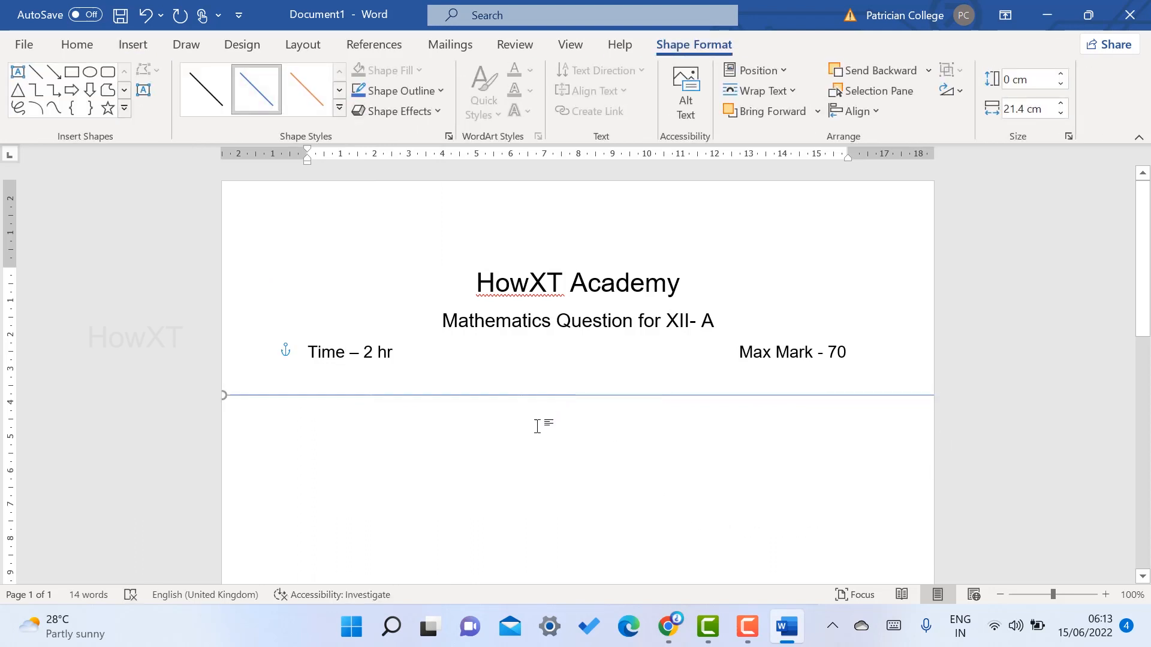
# Give the horizontal line a near-black outline color from the black theme shades and a ¾ pt weight.
pyautogui.click(383, 91)
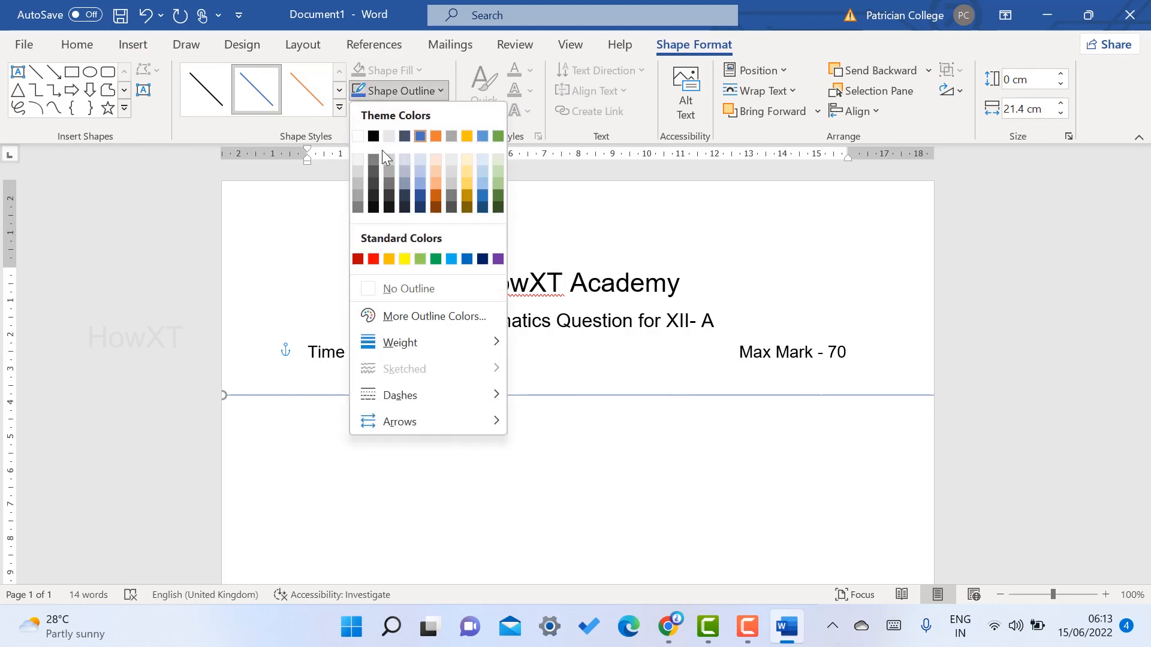
pyautogui.click(377, 207)
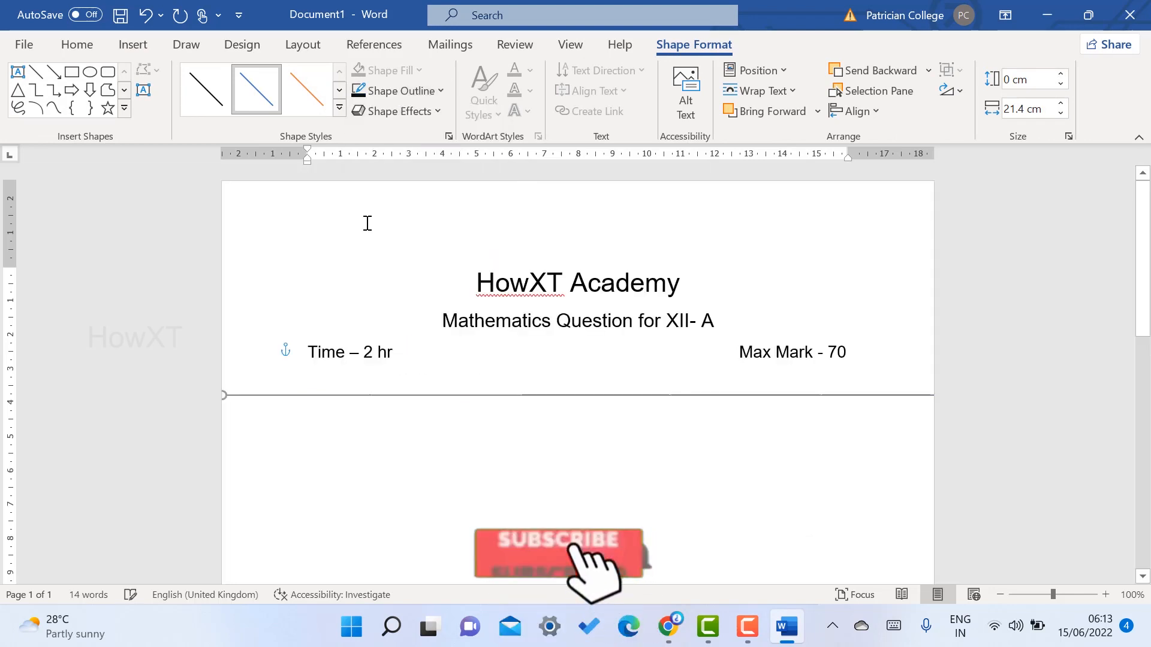
pyautogui.click(398, 92)
pyautogui.moveTo(440, 343)
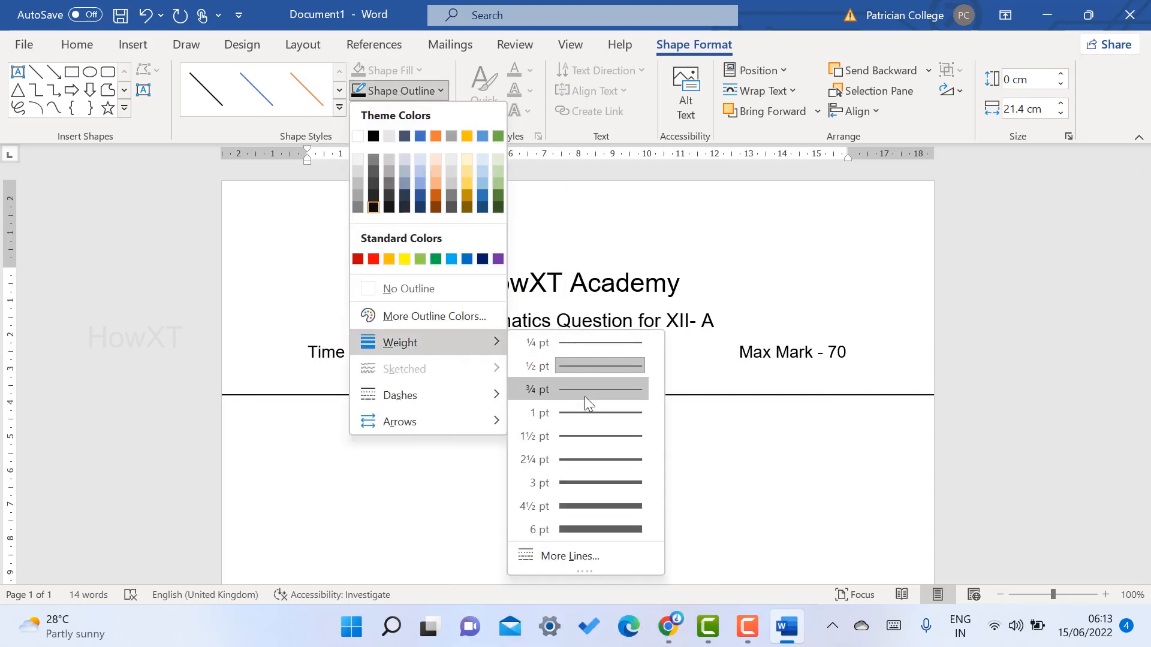
pyautogui.click(584, 389)
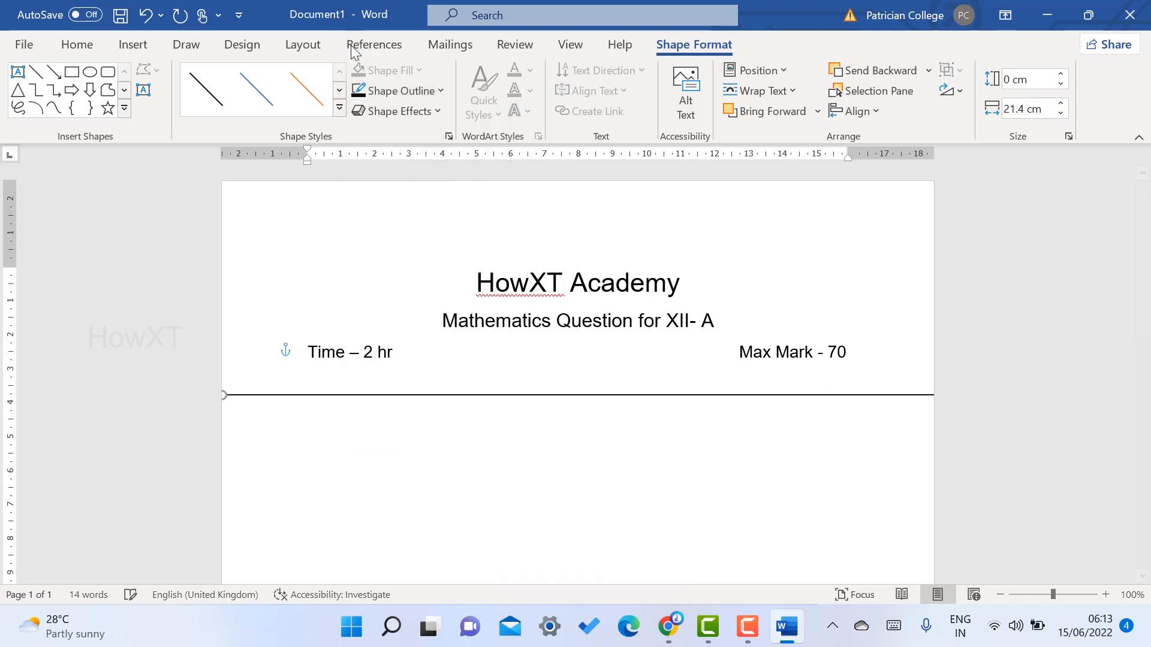
# Change the horizontal line's dash style to the long dash-dot-dot pattern.
pyautogui.click(398, 90)
pyautogui.moveTo(493, 396)
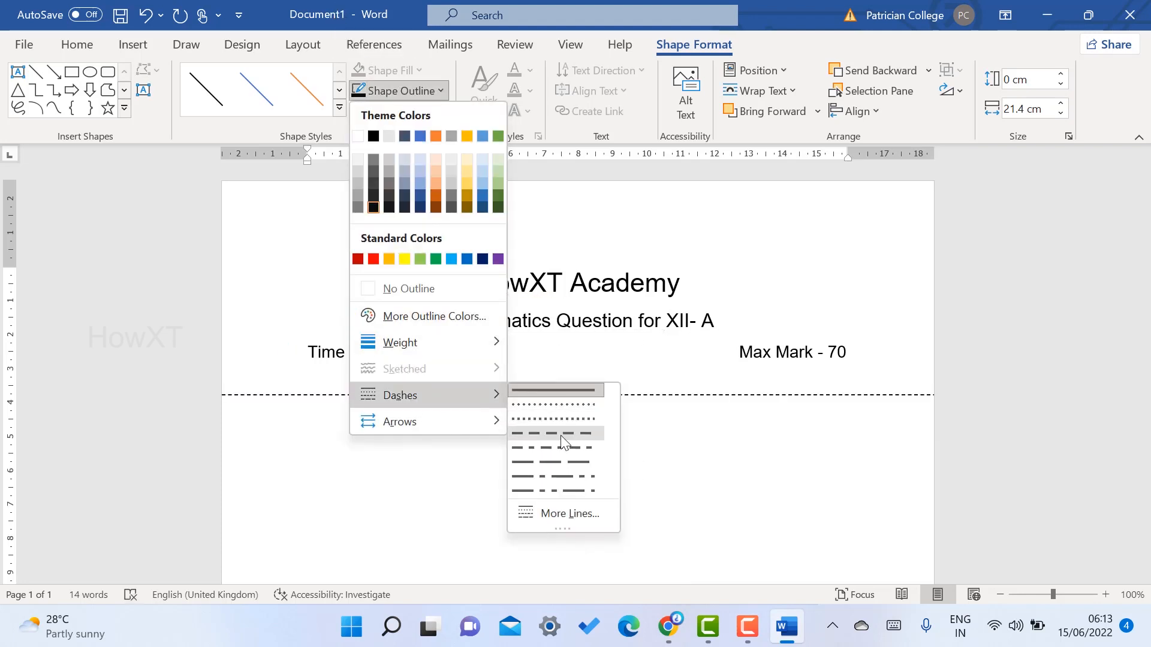
pyautogui.click(562, 491)
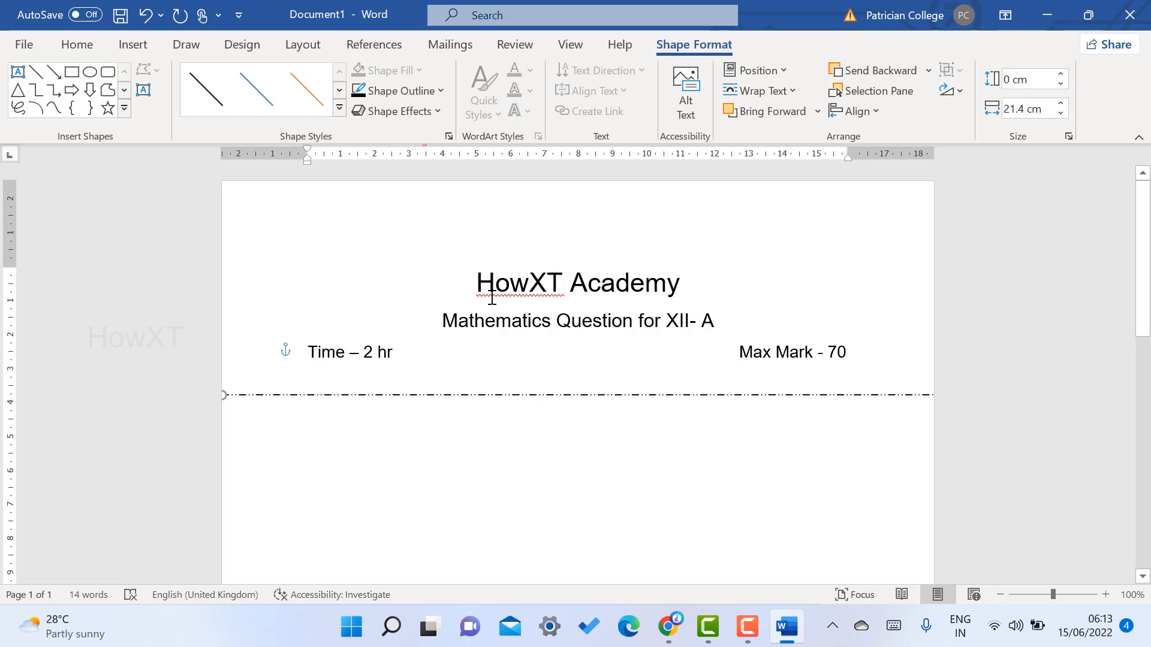
# Set the font color of the "HowXT Academy" heading to theme blue.
pyautogui.moveTo(481, 289); pyautogui.dragTo(692, 286)
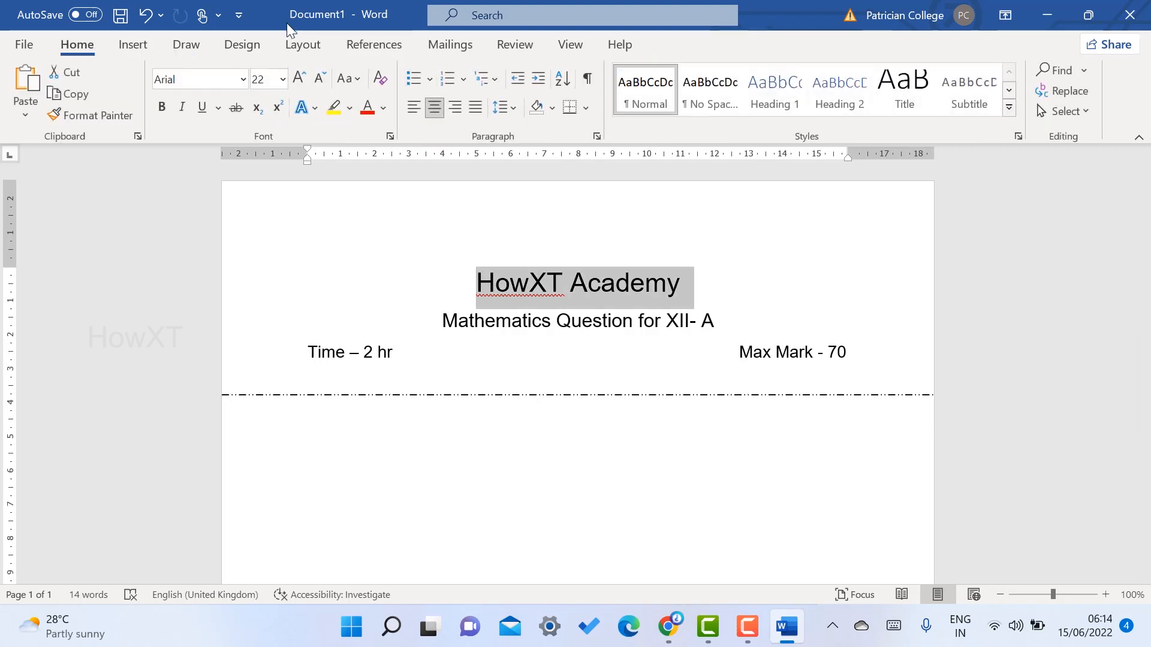
pyautogui.click(383, 109)
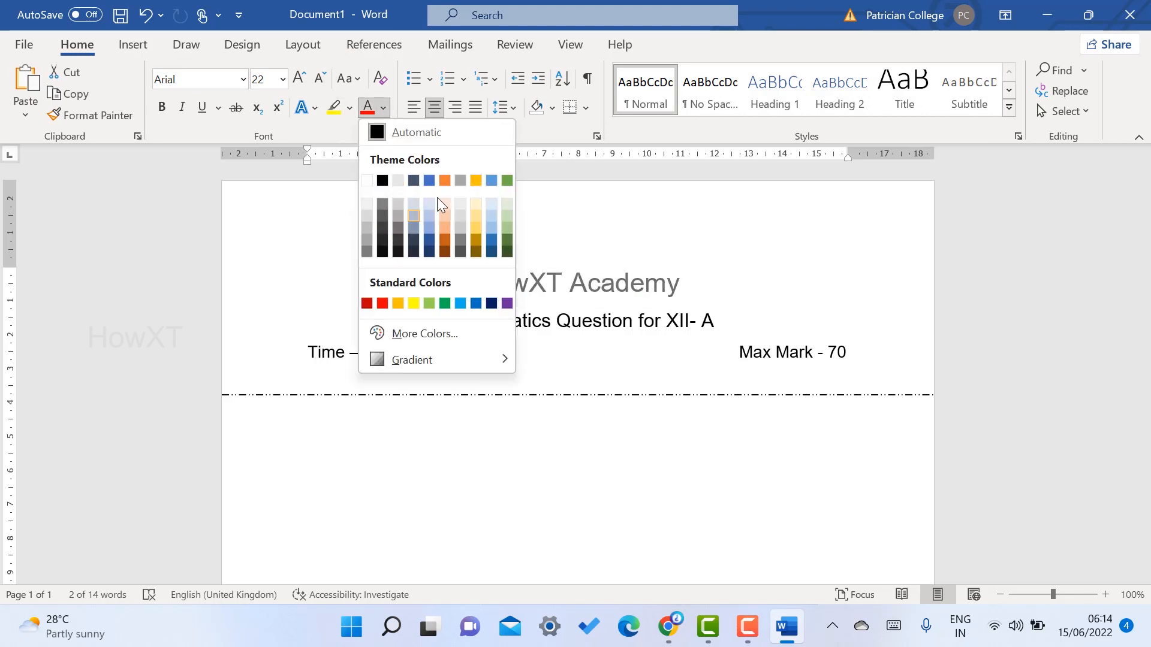
pyautogui.click(432, 179)
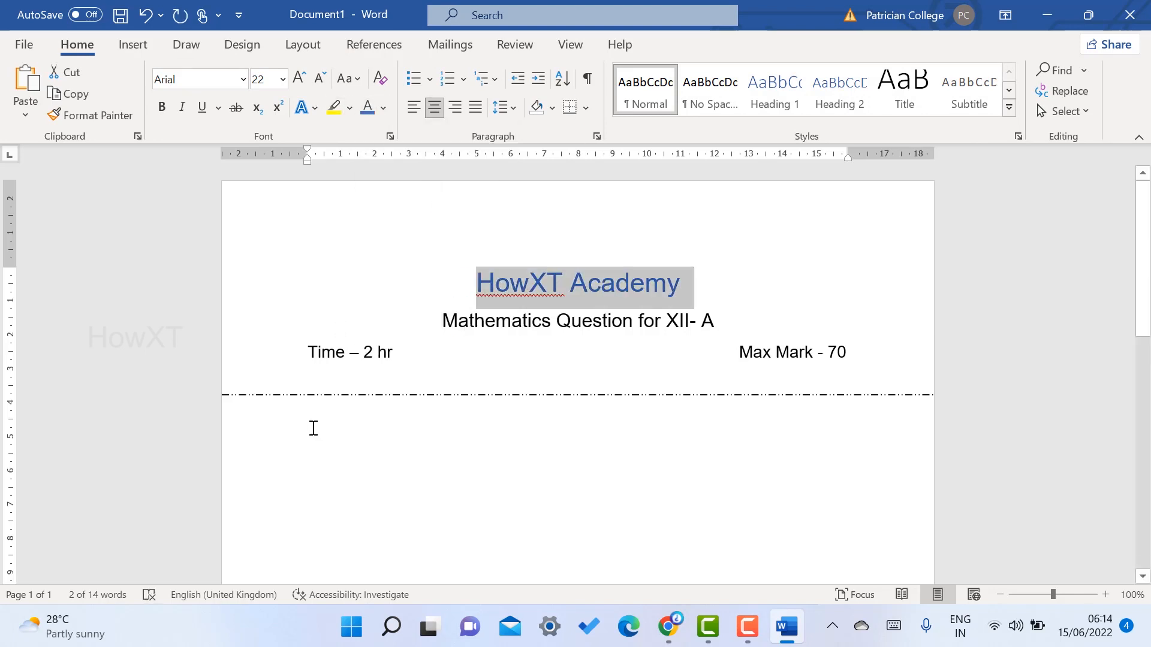
# Start an automatically numbered list at "1." below the dividing line, indented from the left margin.
pyautogui.scroll(-2, 318, 408)
pyautogui.click(328, 364)
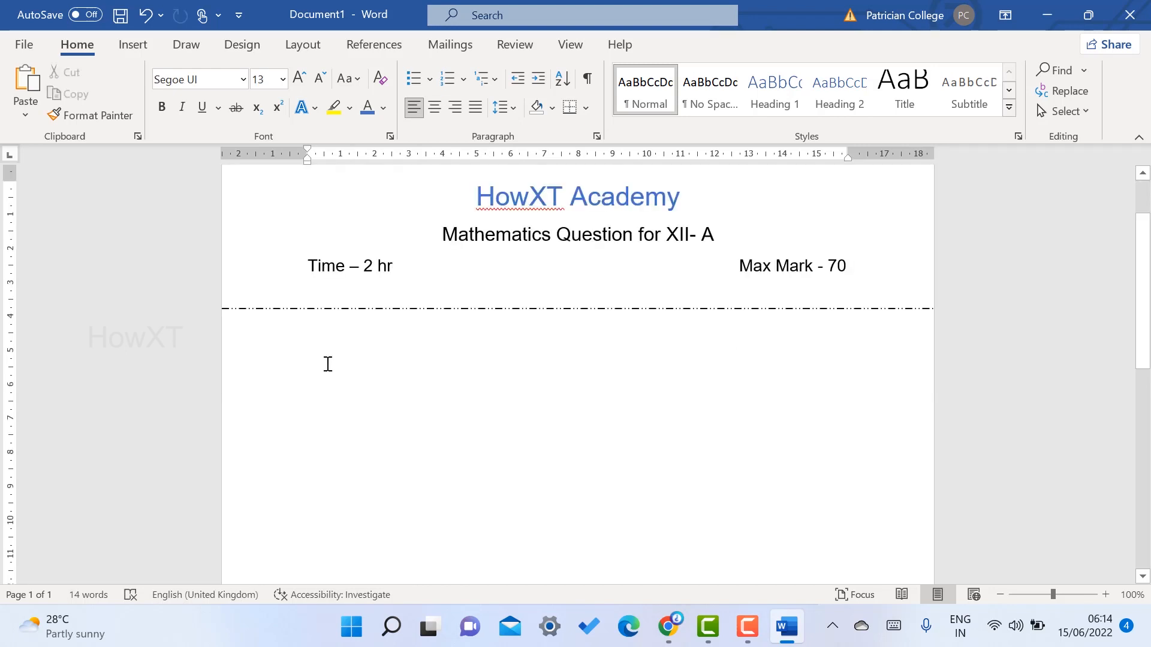
pyautogui.write('1.')
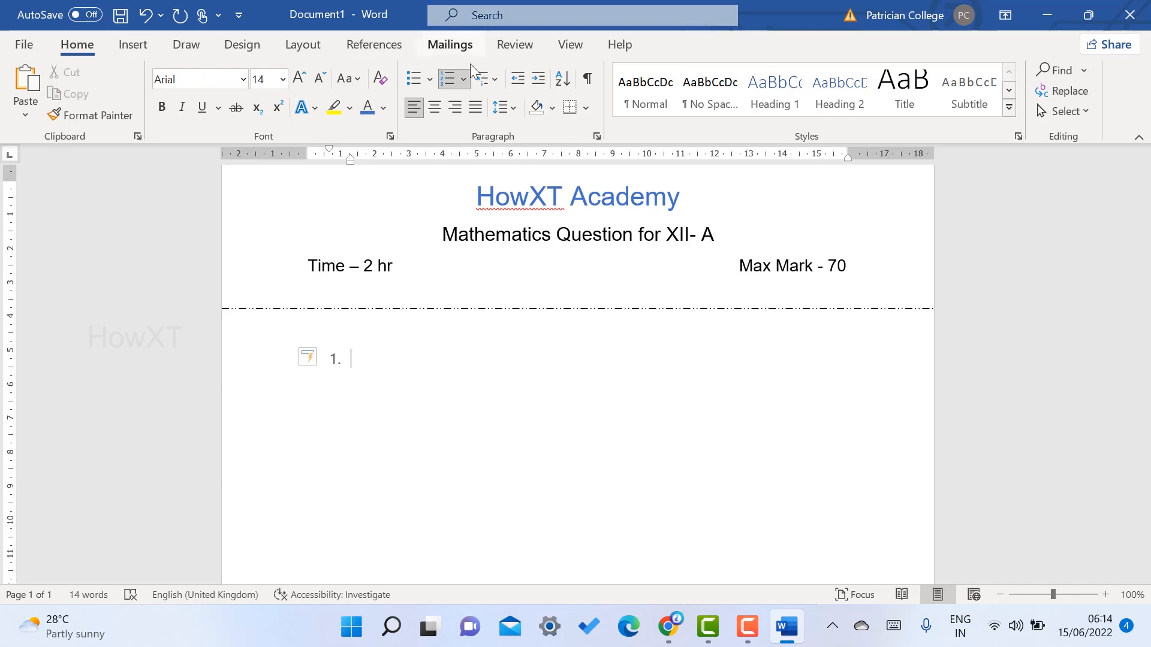
pyautogui.click(464, 79)
pyautogui.click(466, 81)
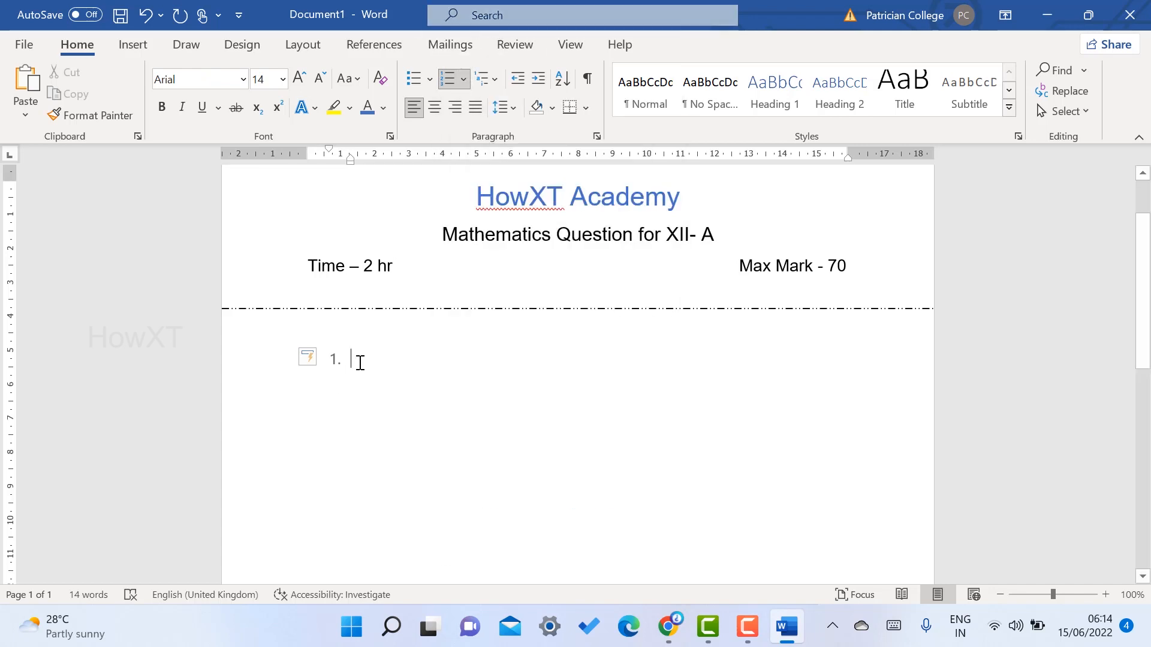
pyautogui.press('BackSpace')
pyautogui.write('1')
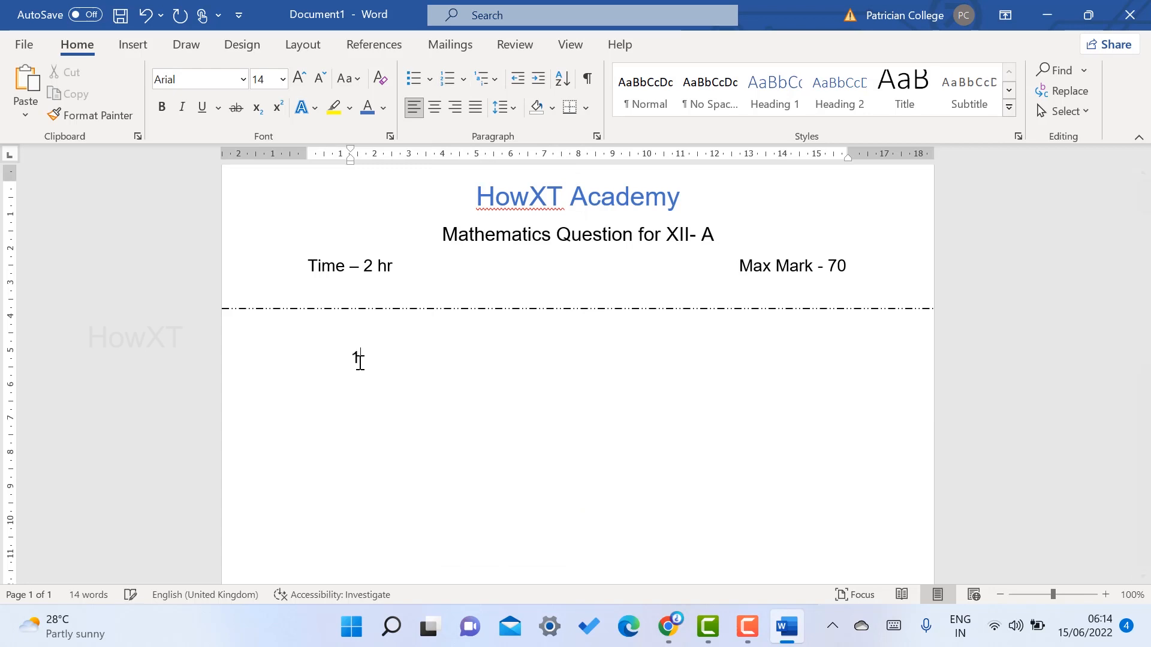
pyautogui.write('. ')
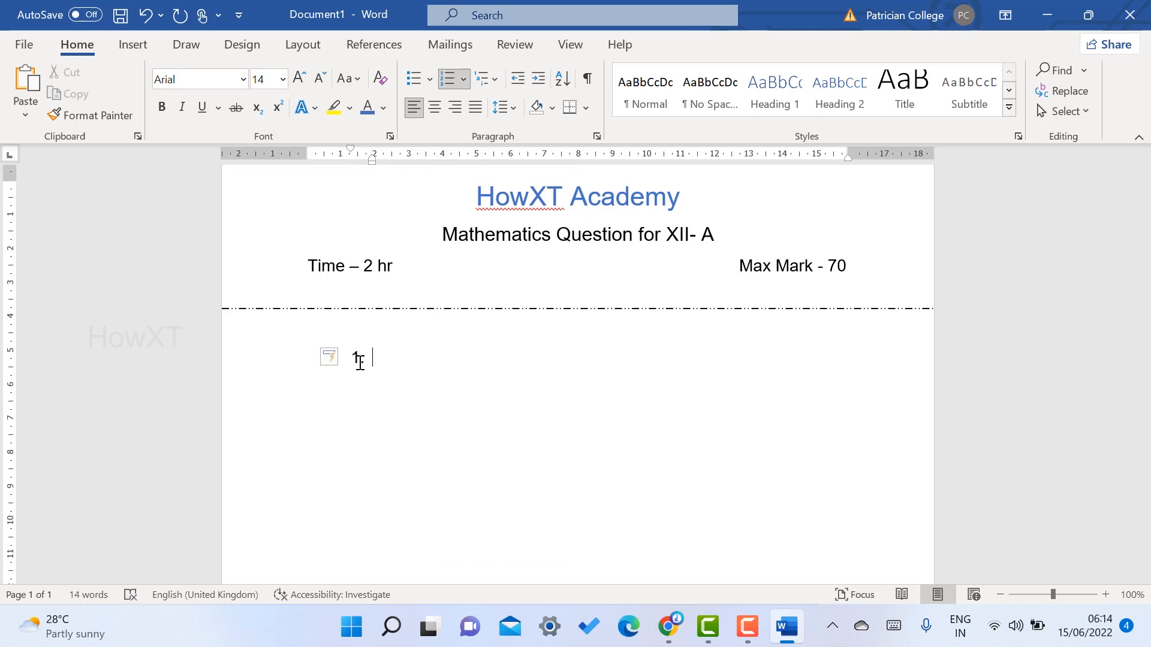
pyautogui.write('hdhfjhjka')
pyautogui.press('BackSpace')
pyautogui.press('BackSpace')
pyautogui.press('BackSpace')
pyautogui.press('BackSpace')
pyautogui.press('BackSpace')
# Fill items 1–2 with "The function f : A → B defined by f(x) = 4x + 7, x ∈ R is" and options one-one, Many-one, Odd, Even.
pyautogui.write('The function f : A → B defined by f(x) = 4x + 7, x ∈ R is (a) one-one (b) Many-one (c) Odd (d) Even')
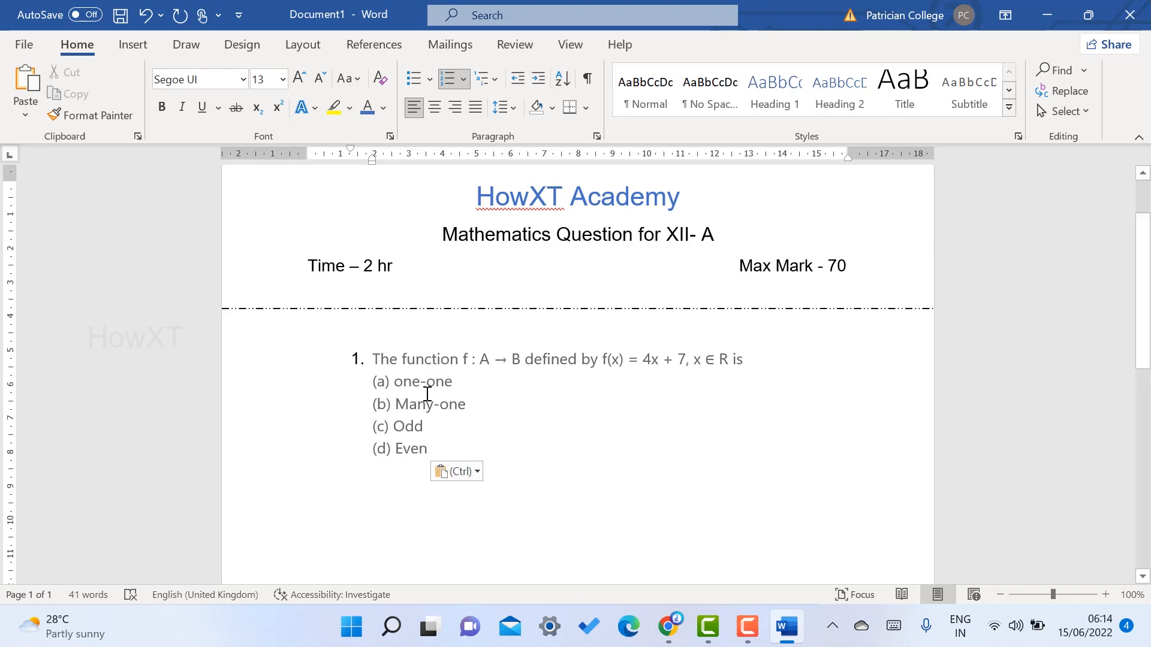
pyautogui.press('Return')
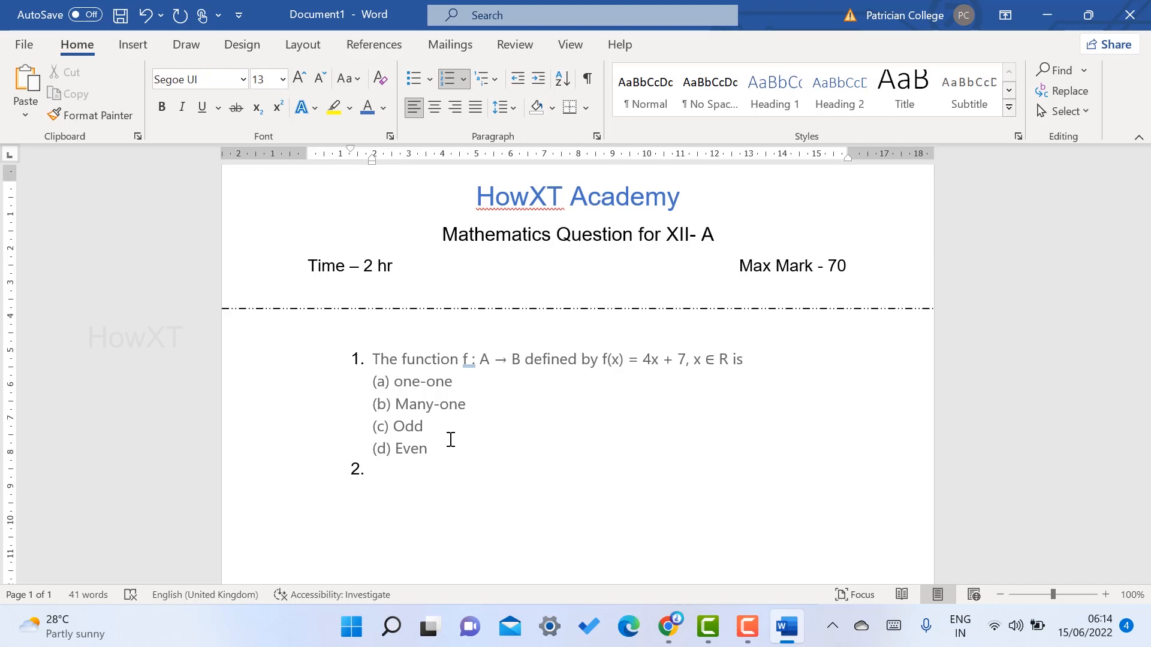
pyautogui.write('The function f : A → B defined by f(x) = 4x + 7, x ∈ R is (a) one-one (b) Many-one (c) Odd (d) Even')
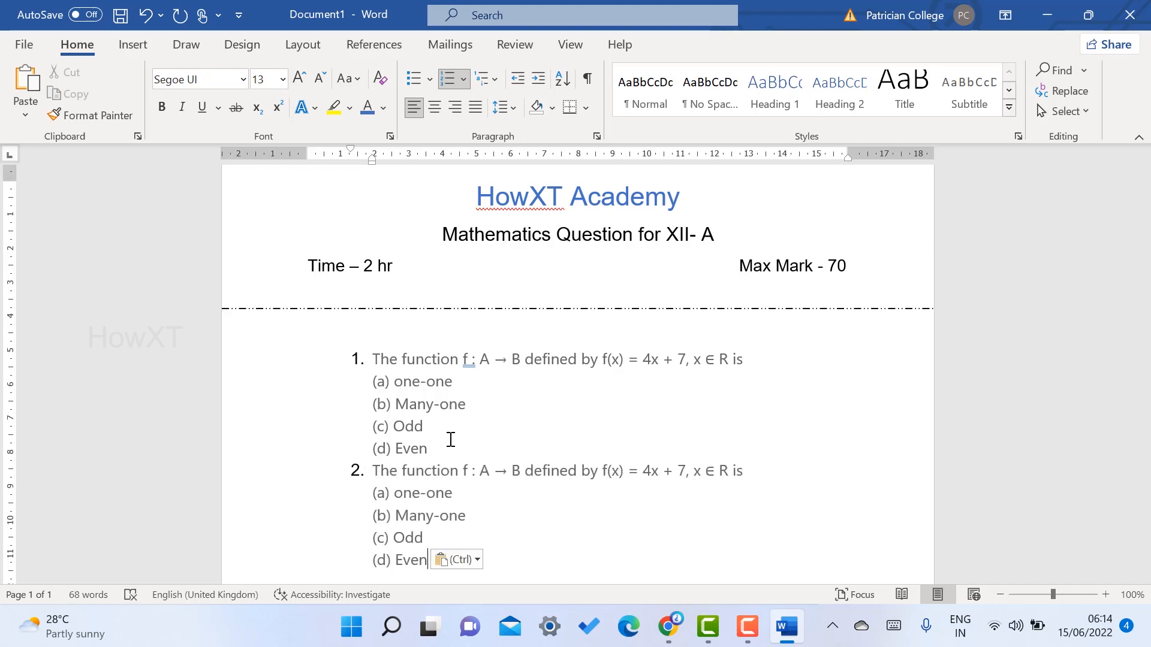
pyautogui.press('ctrl')
pyautogui.press('Escape')
# Repeat the same function question with its four options as list items 3, 4 and 5.
pyautogui.scroll(-1, 451, 439)
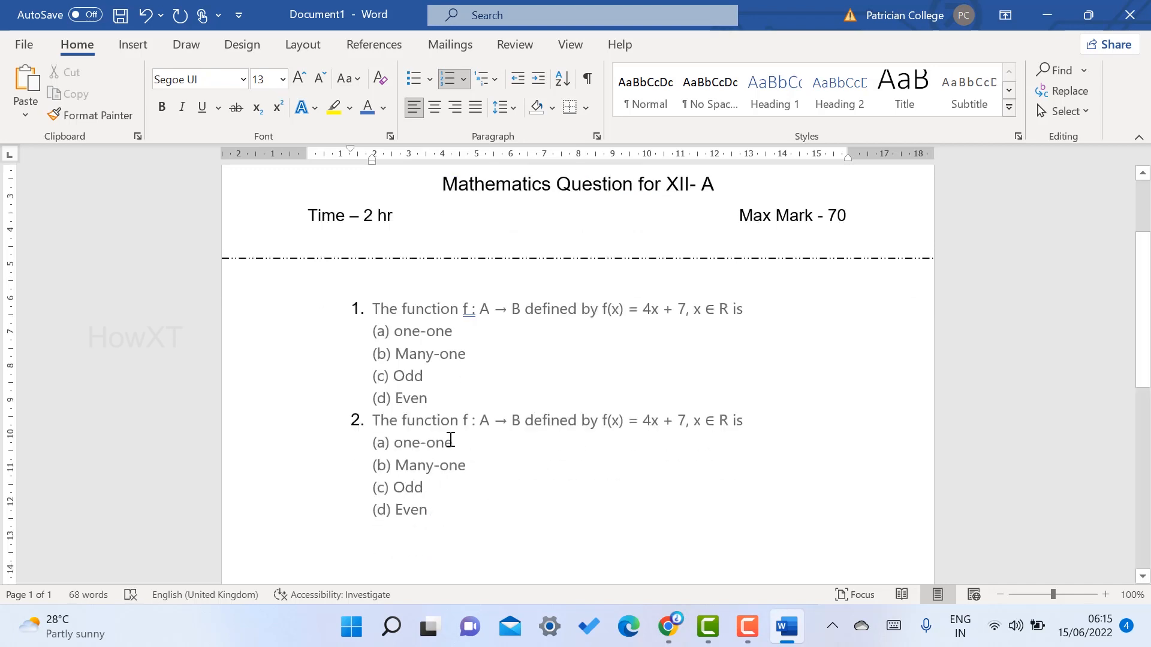
pyautogui.scroll(-1, 451, 439)
pyautogui.press('Return')
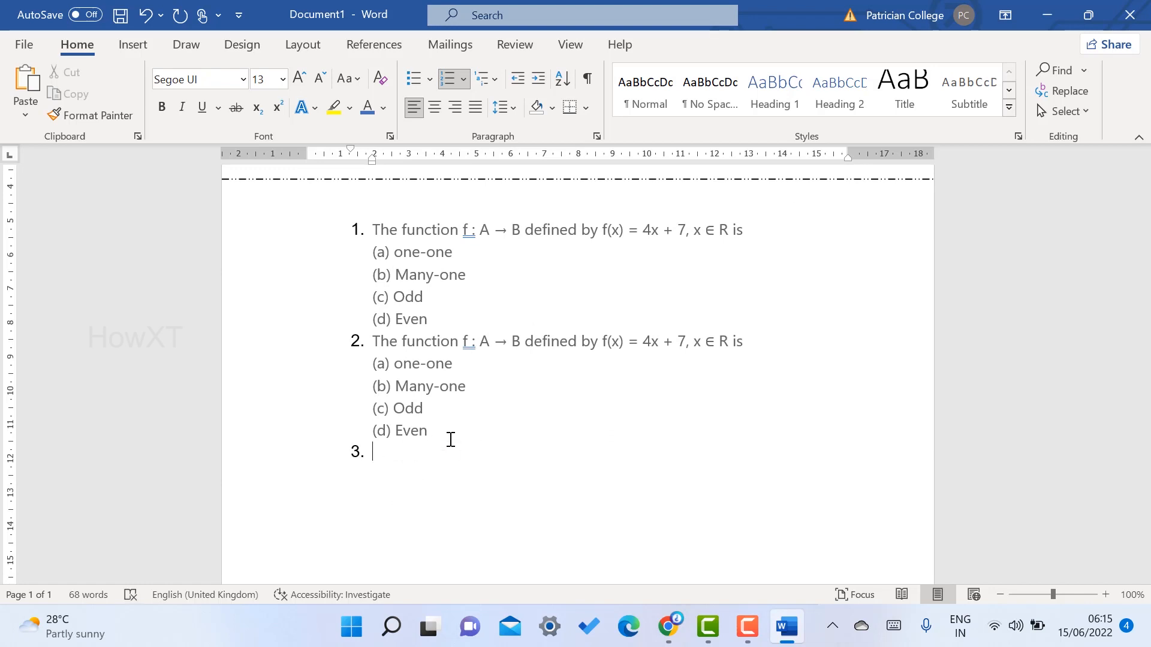
pyautogui.write('The function f : A → B defined by f(x) = 4x + 7, x ∈ R is (a) one-one (b) Many-one (c) Odd (d) Even')
pyautogui.press('Return')
pyautogui.write('The function f : A → B defined by f(x) = 4x + 7, x ∈ R is (a) one-one (b) Many-one (c) Odd (d) Even')
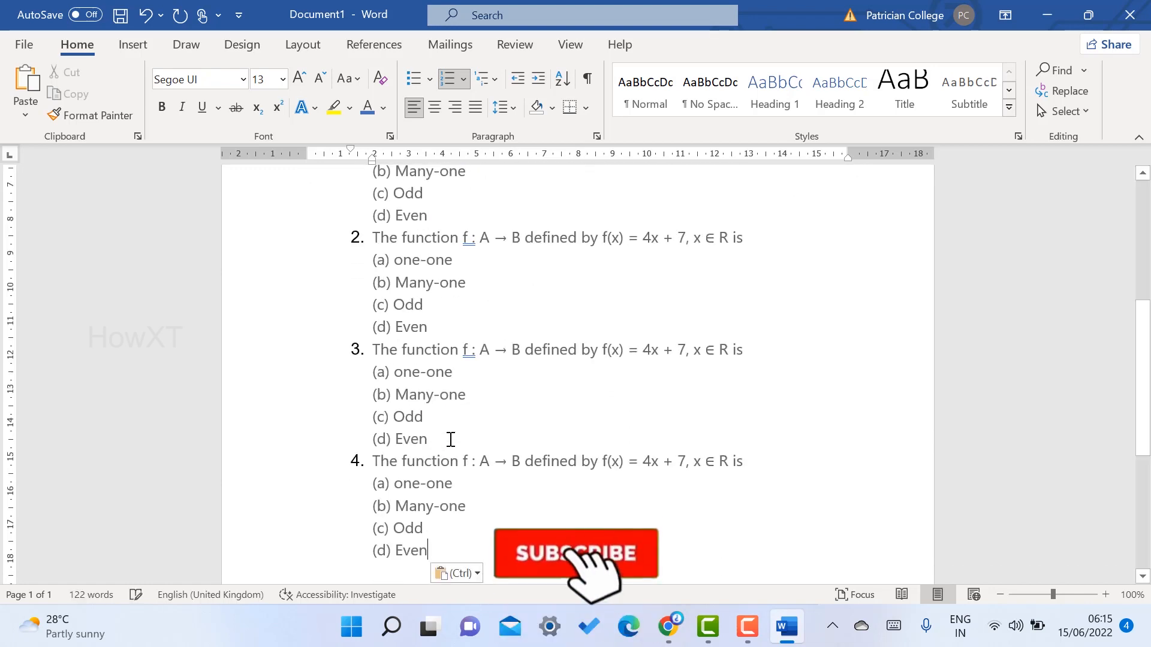
pyautogui.press('Return')
pyautogui.write('The function f : A → B defined by f(x) = 4x + 7, x ∈ R is (a) one-one (b) Many-one (c) Odd (d) Even')
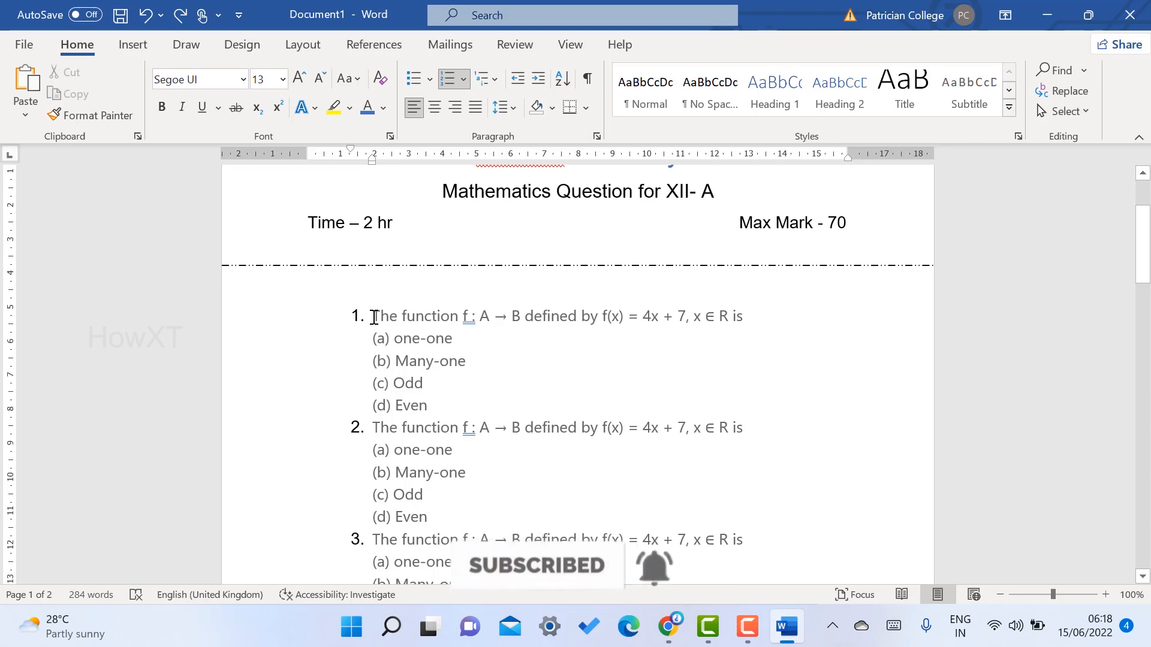
# Lay out all ten numbered questions below the dividing line in two columns.
pyautogui.moveTo(374, 317); pyautogui.dragTo(472, 353)
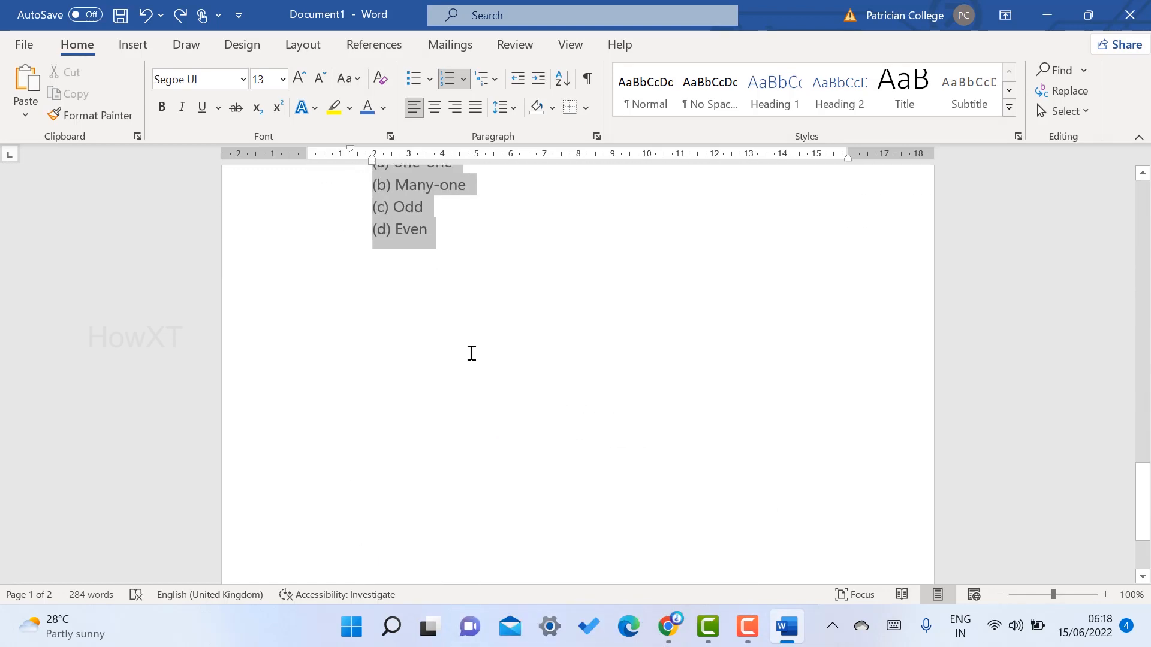
pyautogui.scroll(15, 472, 353)
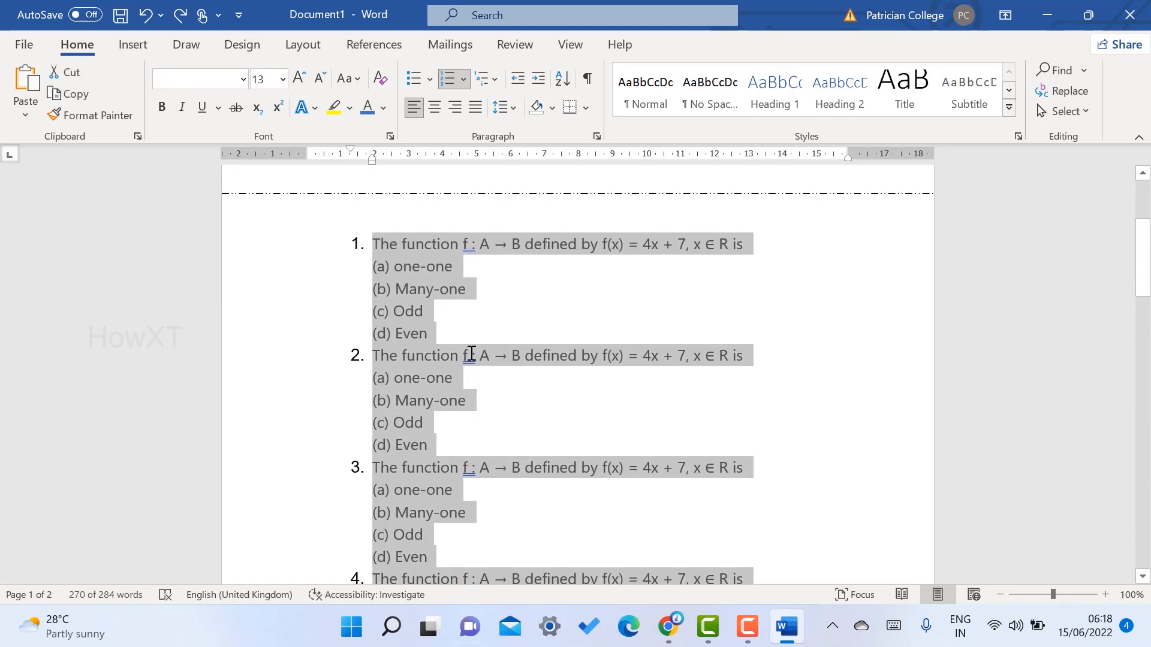
pyautogui.scroll(3, 472, 353)
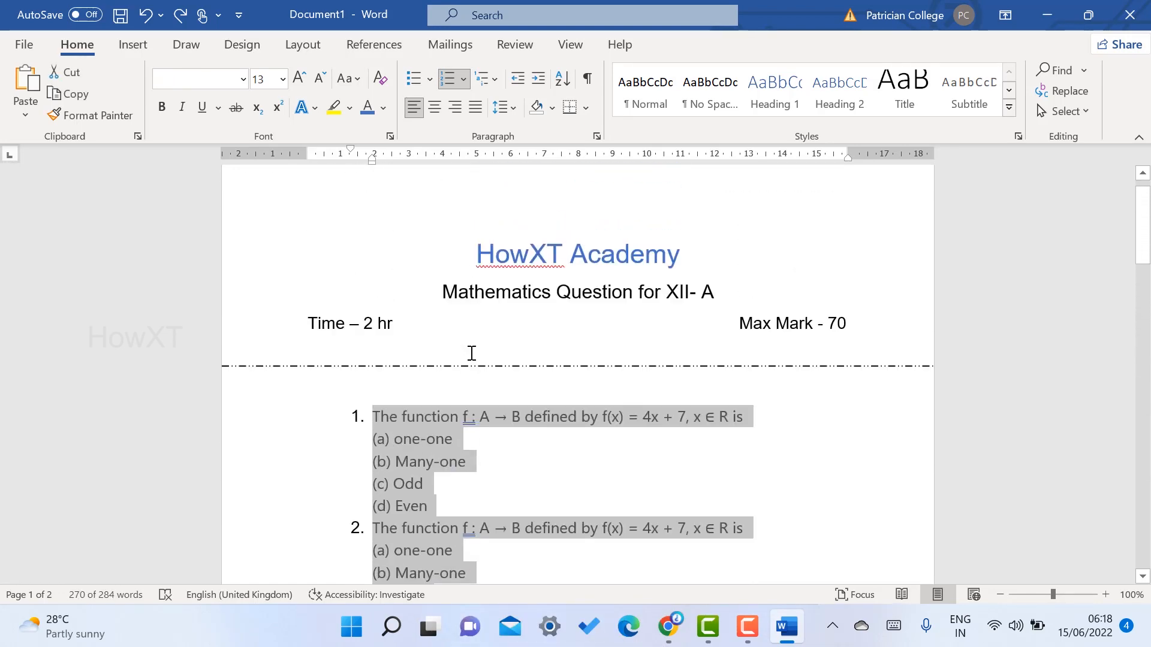
pyautogui.click(298, 46)
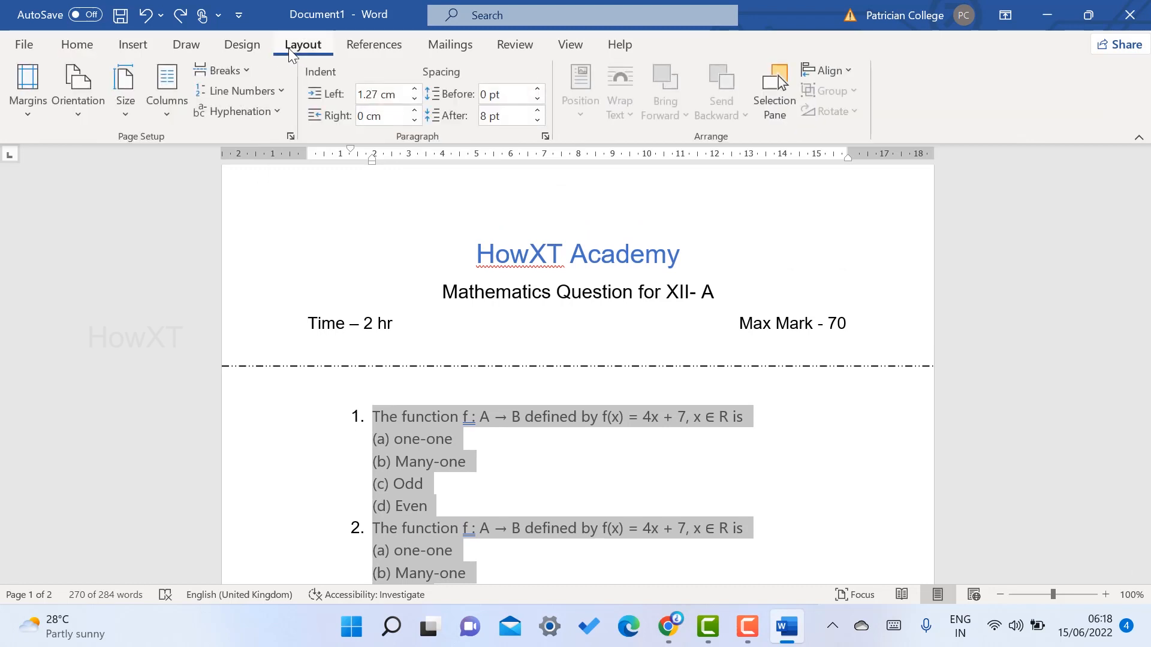
pyautogui.click(179, 103)
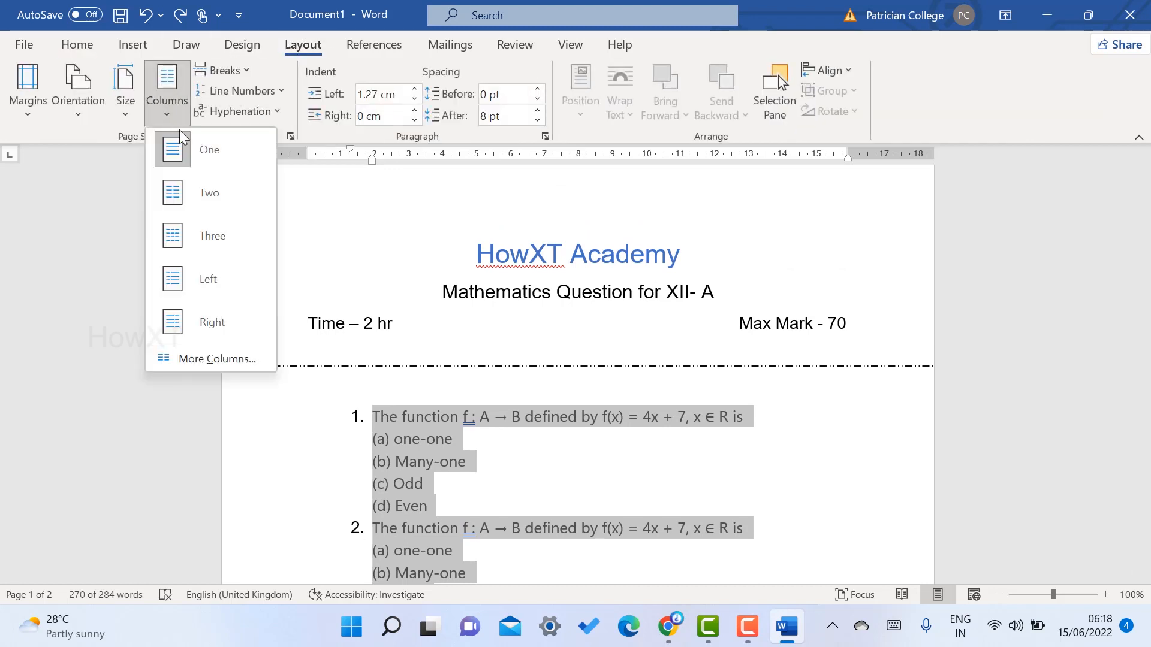
pyautogui.click(184, 191)
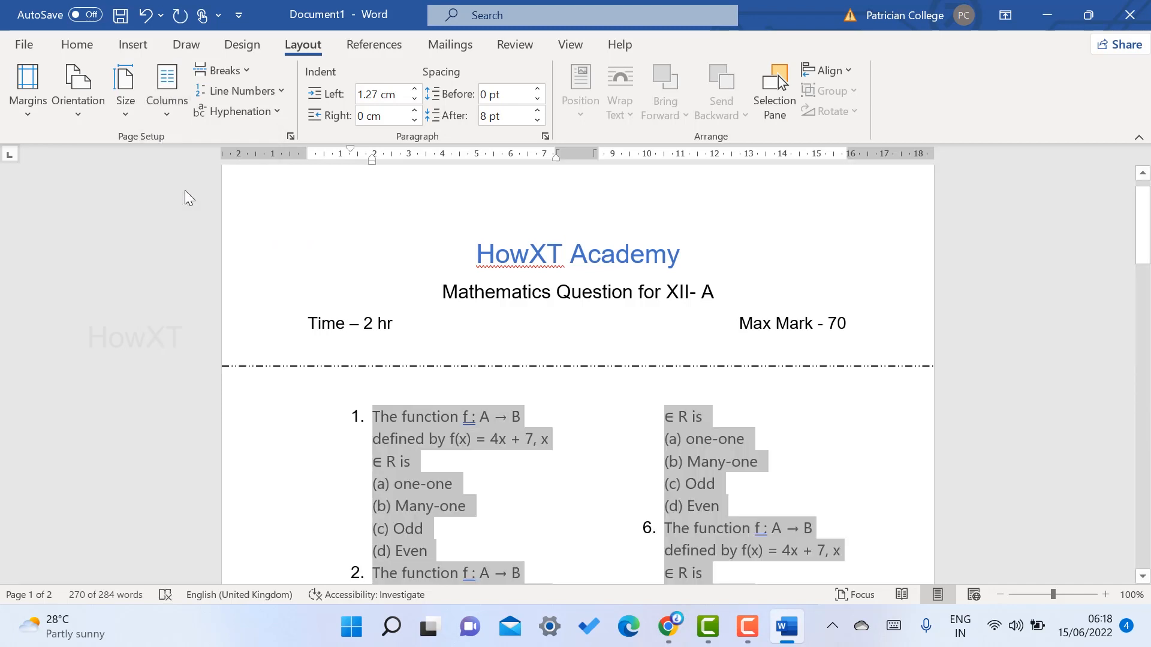
# Set the font size of all ten two-column questions to 11.
pyautogui.scroll(-1, 668, 390)
pyautogui.scroll(-10, 612, 383)
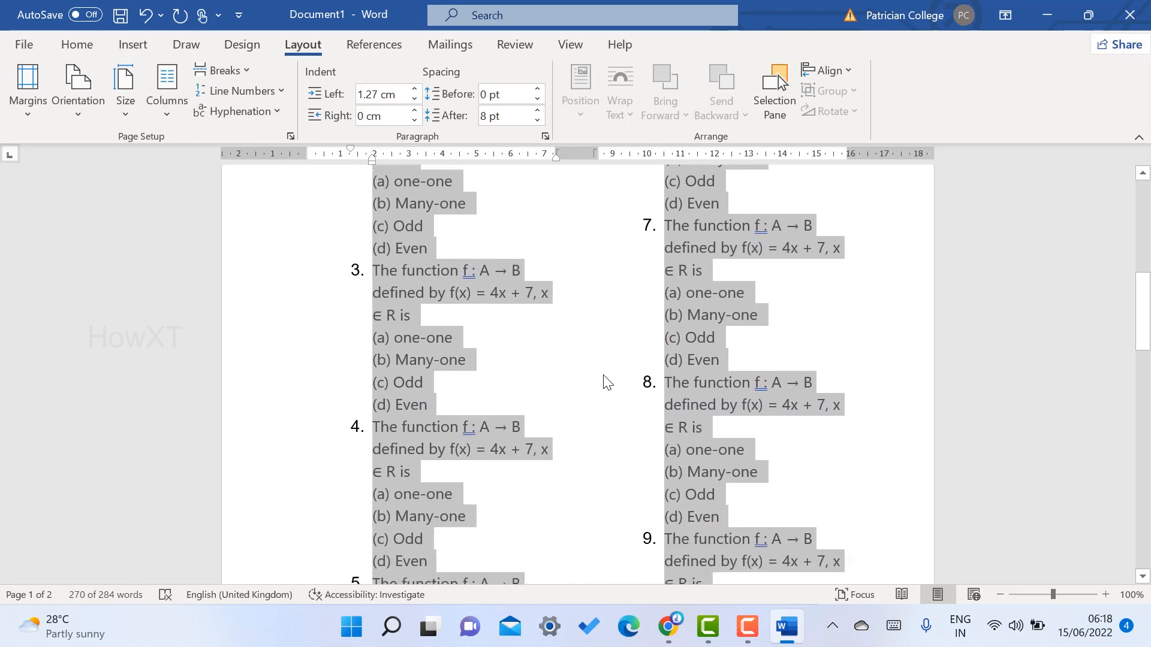
pyautogui.scroll(-2, 607, 382)
pyautogui.scroll(15, 607, 382)
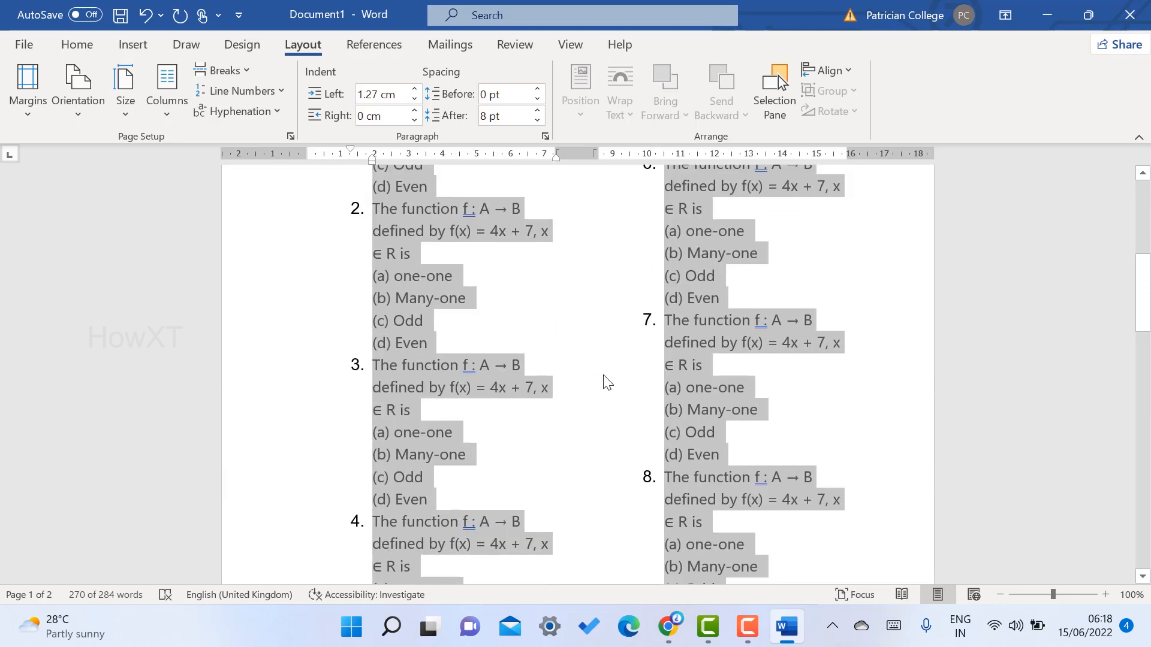
pyautogui.scroll(-4, 607, 382)
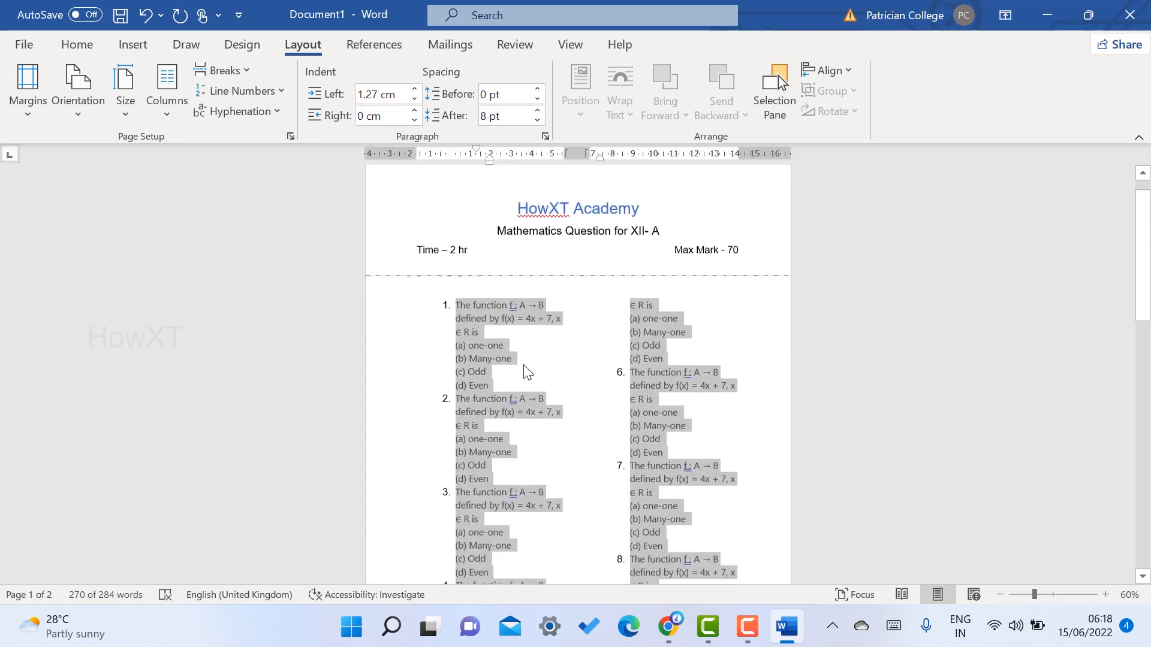
pyautogui.scroll(-8, 531, 329)
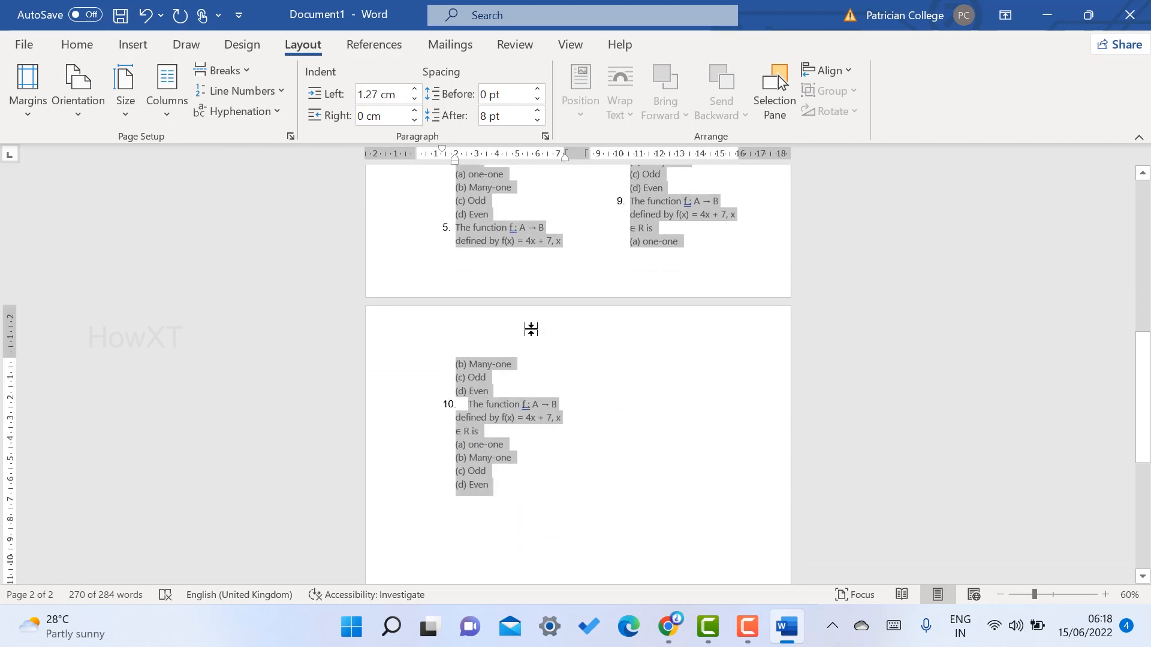
pyautogui.scroll(3, 528, 327)
pyautogui.click(75, 47)
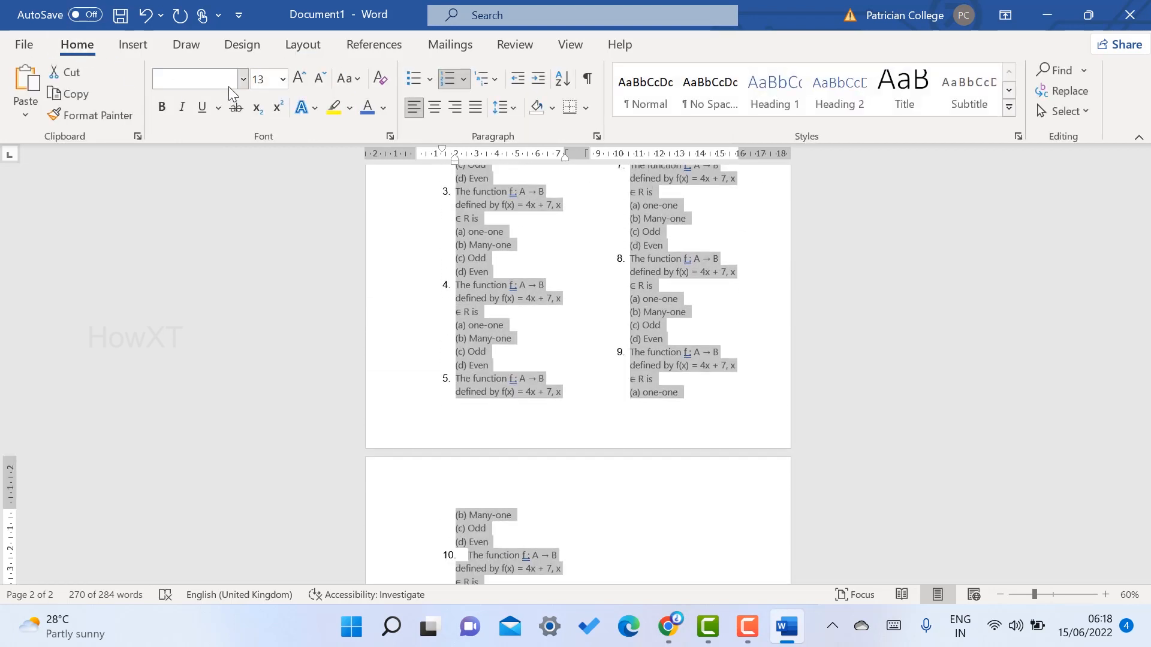
pyautogui.click(283, 80)
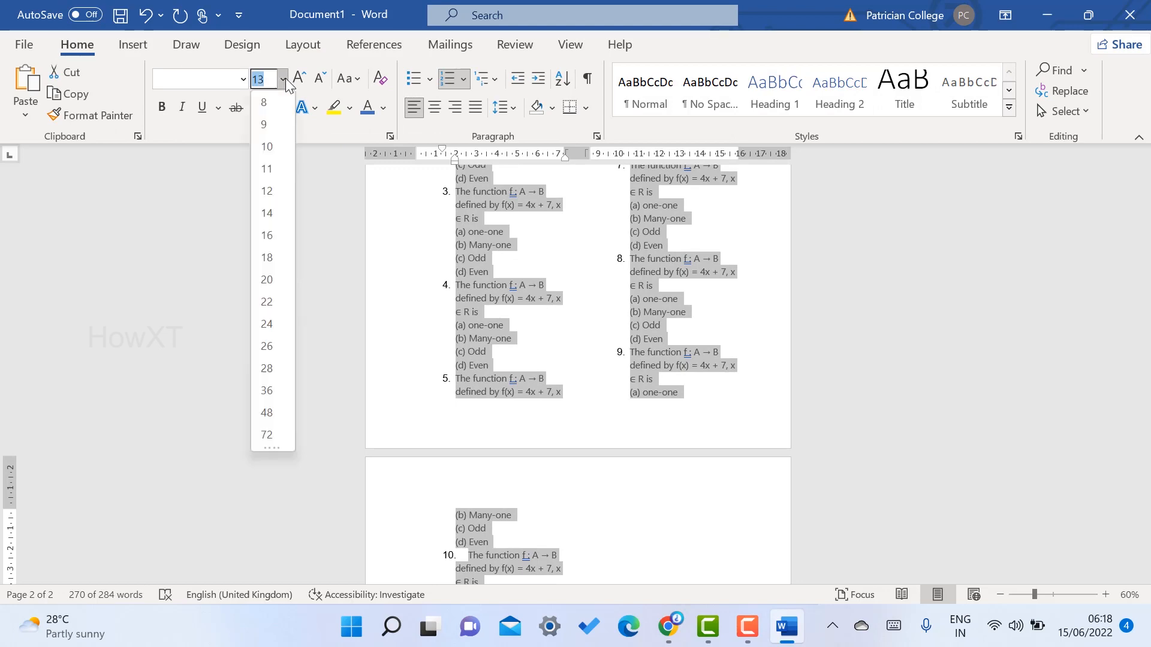
pyautogui.click(271, 169)
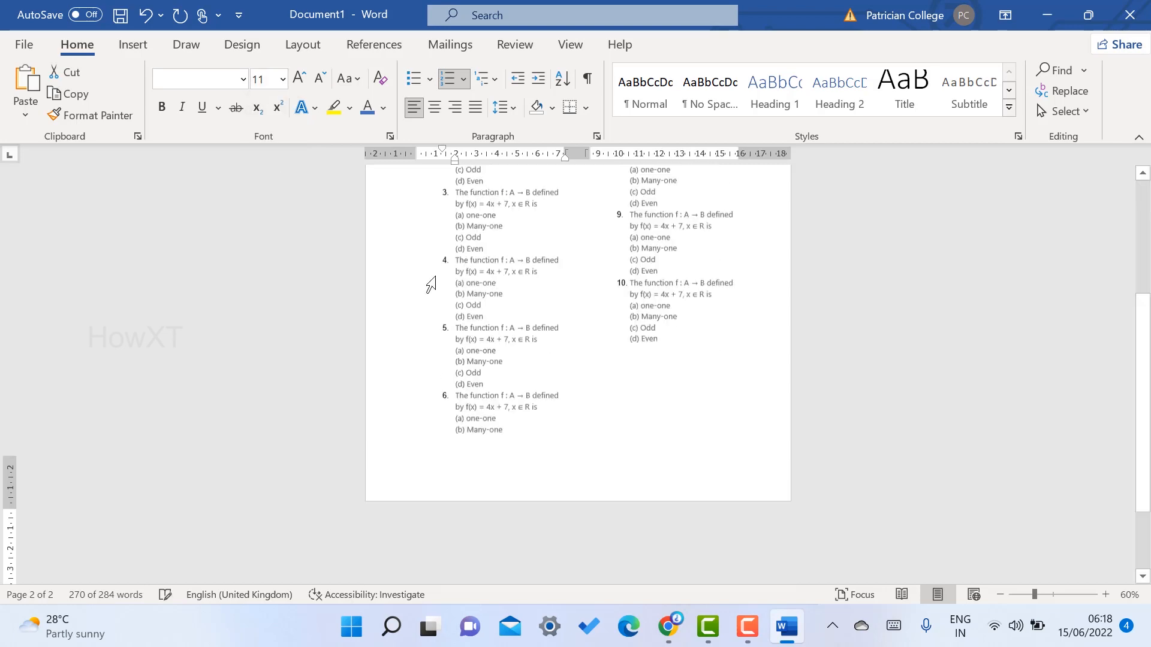
# Change the font of the ten selected questions to Arial.
pyautogui.scroll(5, 521, 315)
pyautogui.keyDown('ctrl'); pyautogui.scroll(3, 520, 315); pyautogui.keyUp('ctrl')
pyautogui.keyDown('ctrl'); pyautogui.scroll(3, 520, 315); pyautogui.keyUp('ctrl')
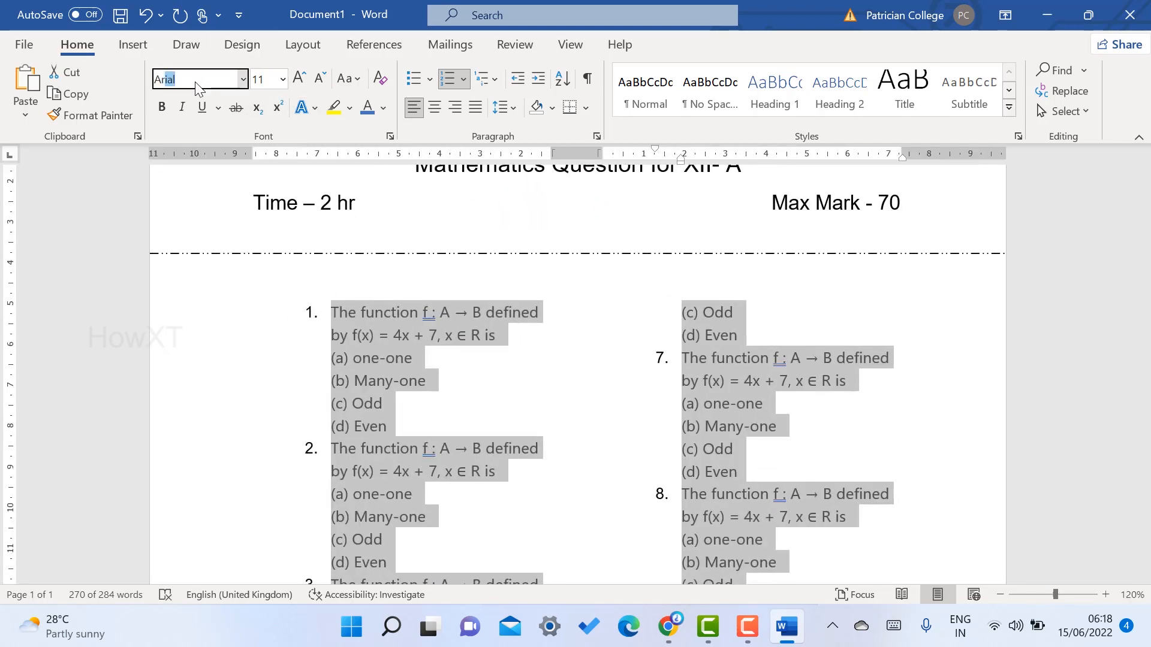
pyautogui.press('Return')
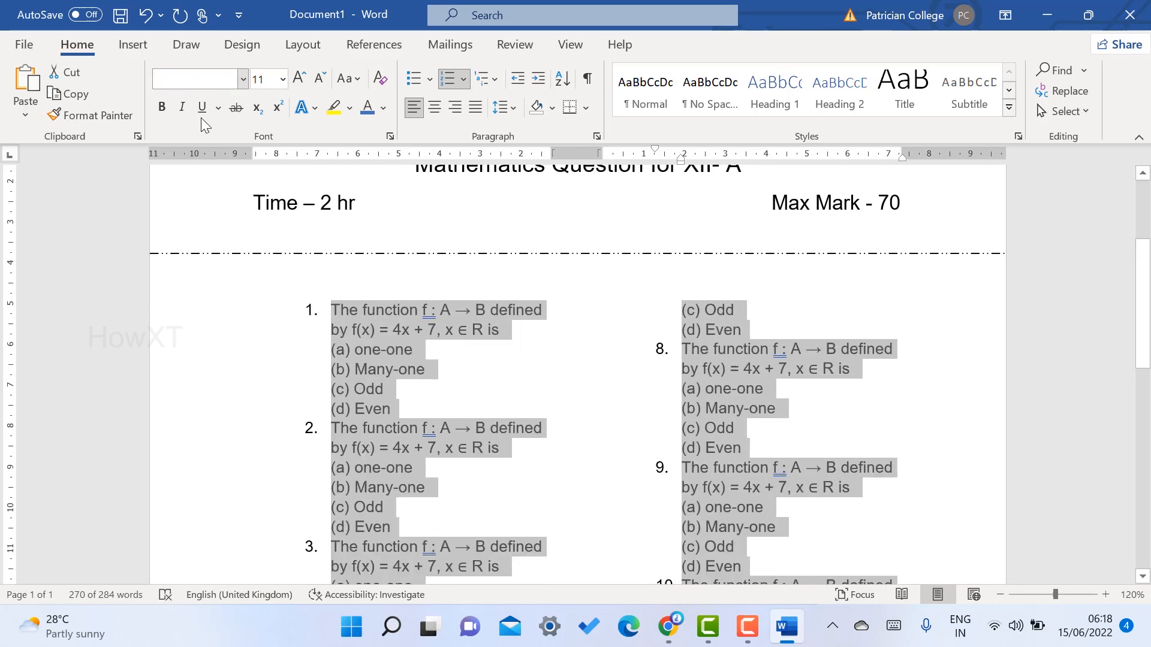
# Change the font of the ten selected questions to Times New Roman.
pyautogui.scroll(-6, 522, 337)
pyautogui.scroll(-3, 524, 339)
pyautogui.scroll(5, 527, 339)
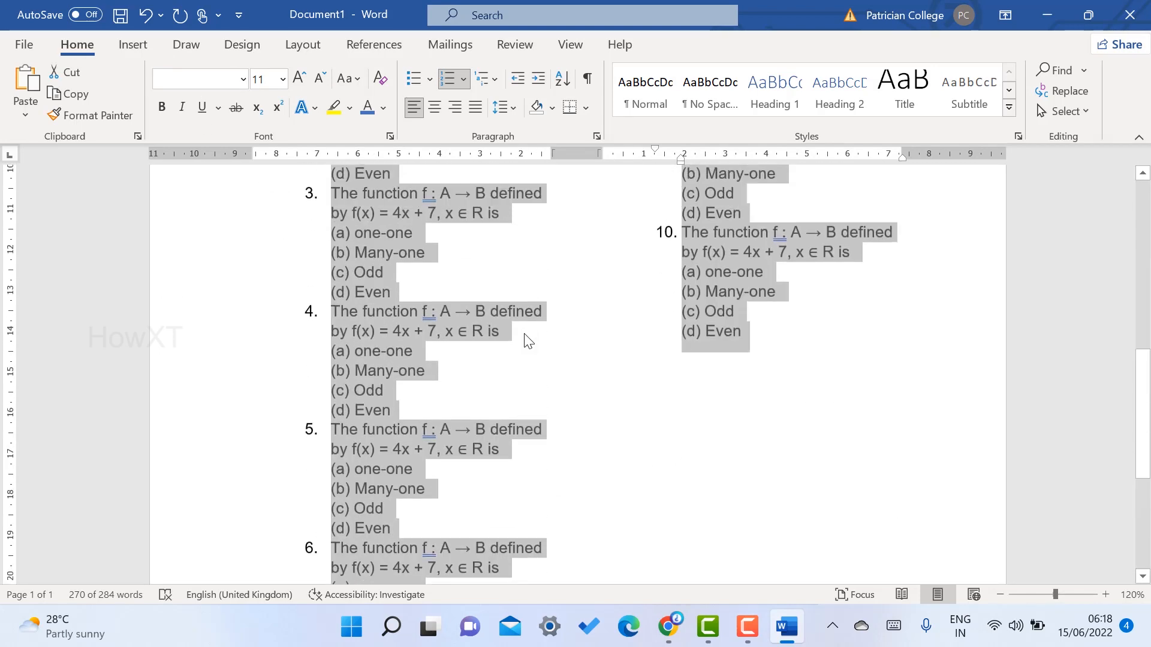
pyautogui.keyDown('ctrl'); pyautogui.scroll(-5, 526, 341); pyautogui.keyUp('ctrl')
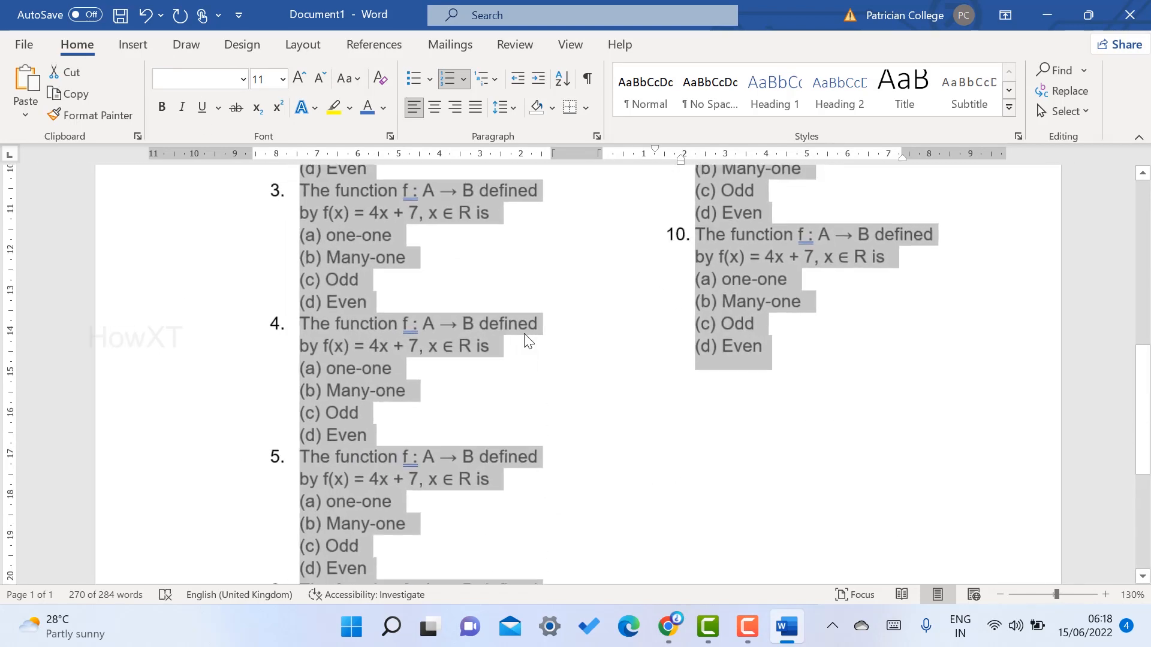
pyautogui.keyDown('ctrl'); pyautogui.scroll(-6, 521, 356); pyautogui.keyUp('ctrl')
pyautogui.keyDown('ctrl'); pyautogui.scroll(5, 522, 356); pyautogui.keyUp('ctrl')
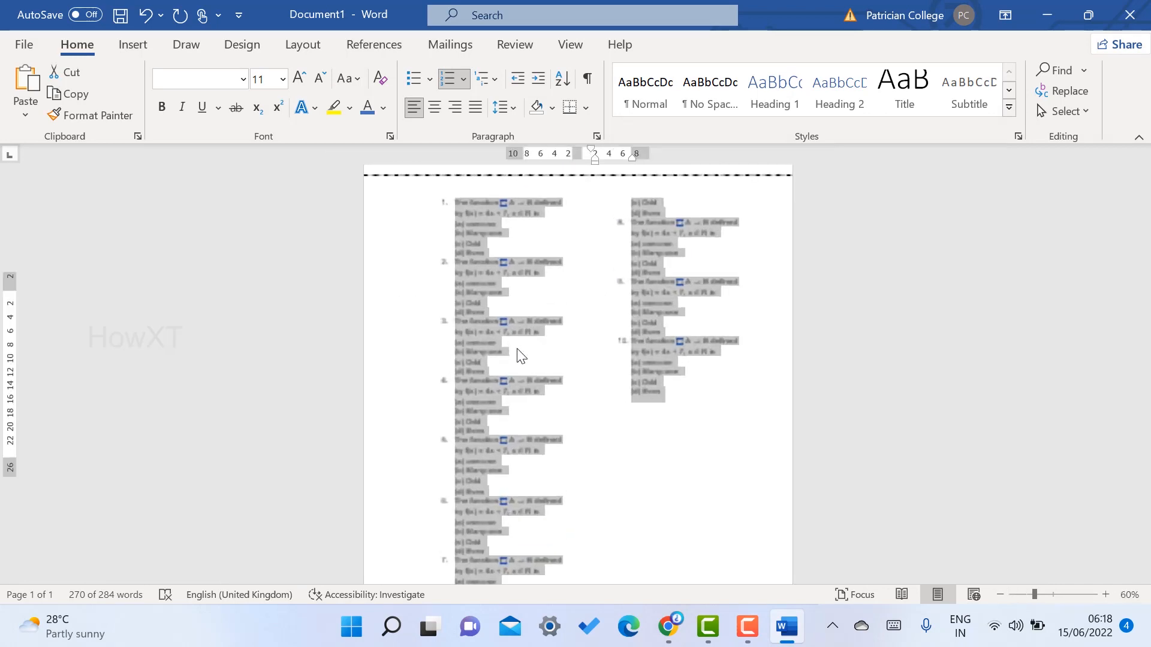
pyautogui.scroll(4, 521, 356)
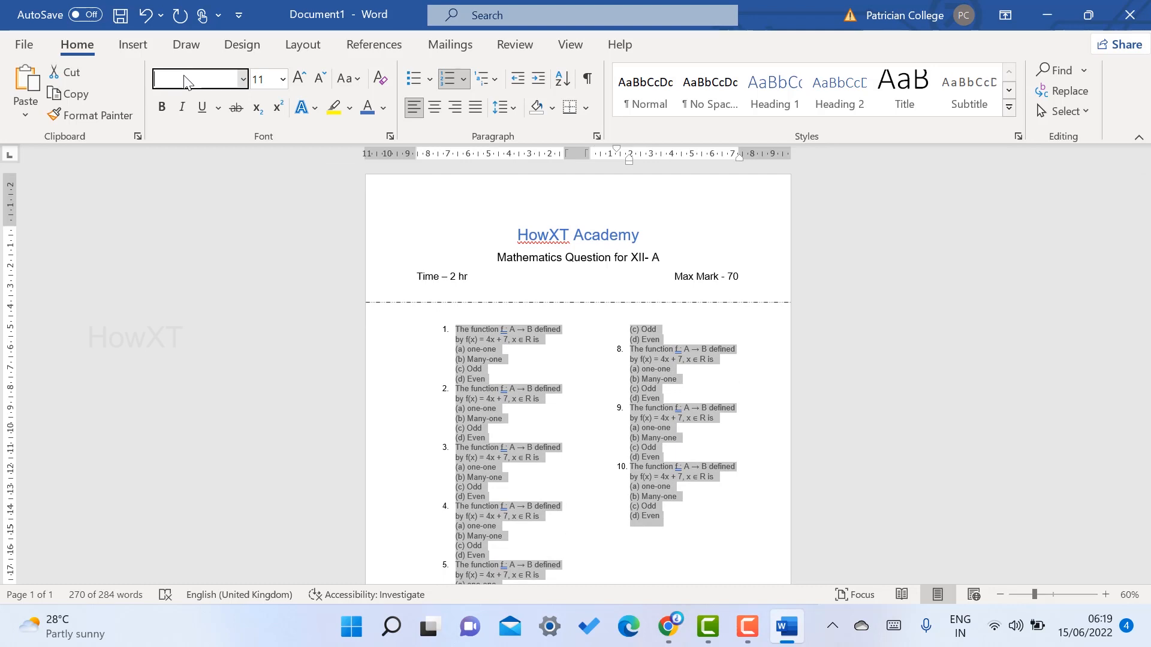
pyautogui.press('Return')
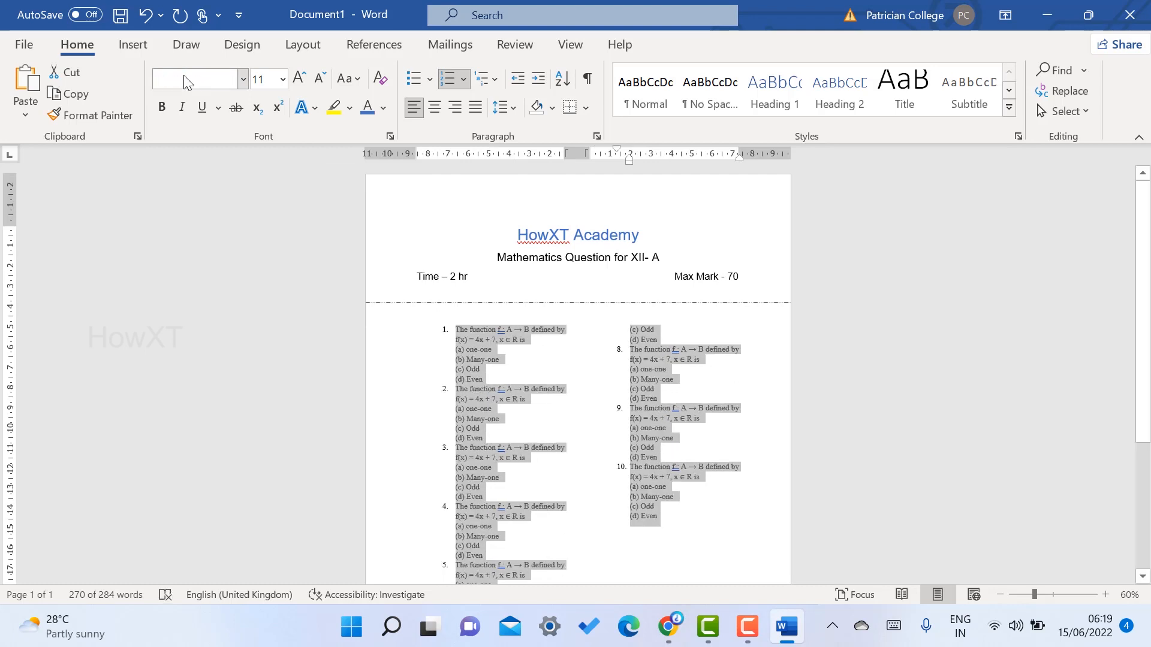
# Set the font size of the ten selected questions to 12 and clear the selection.
pyautogui.click(282, 79)
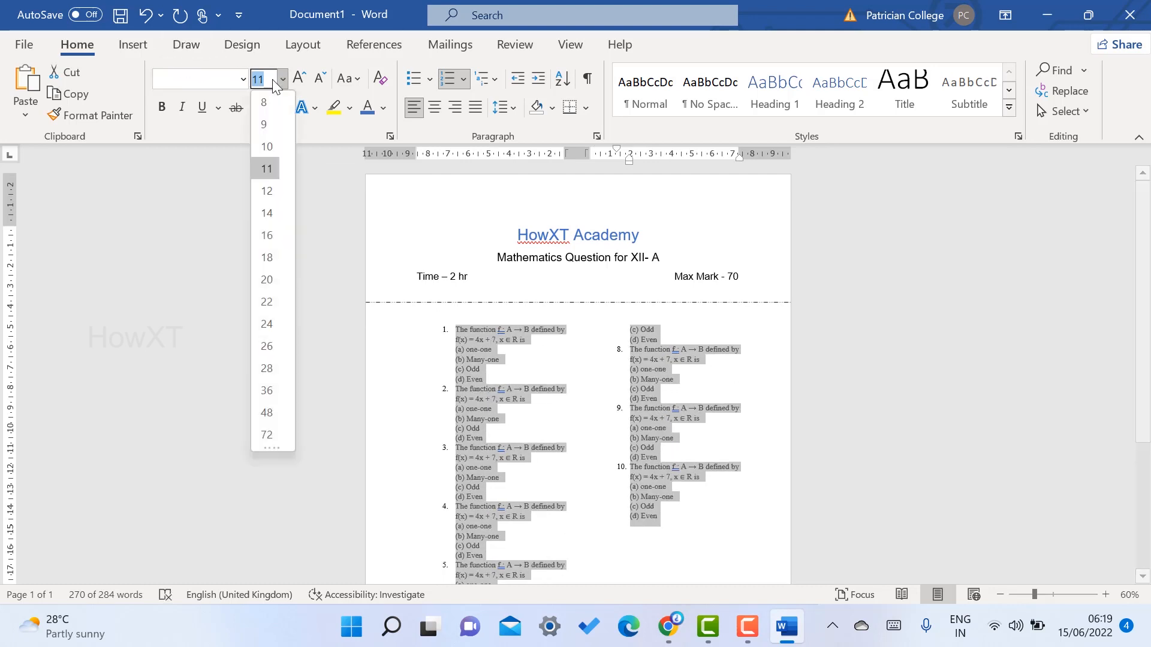
pyautogui.click(267, 192)
pyautogui.click(728, 437)
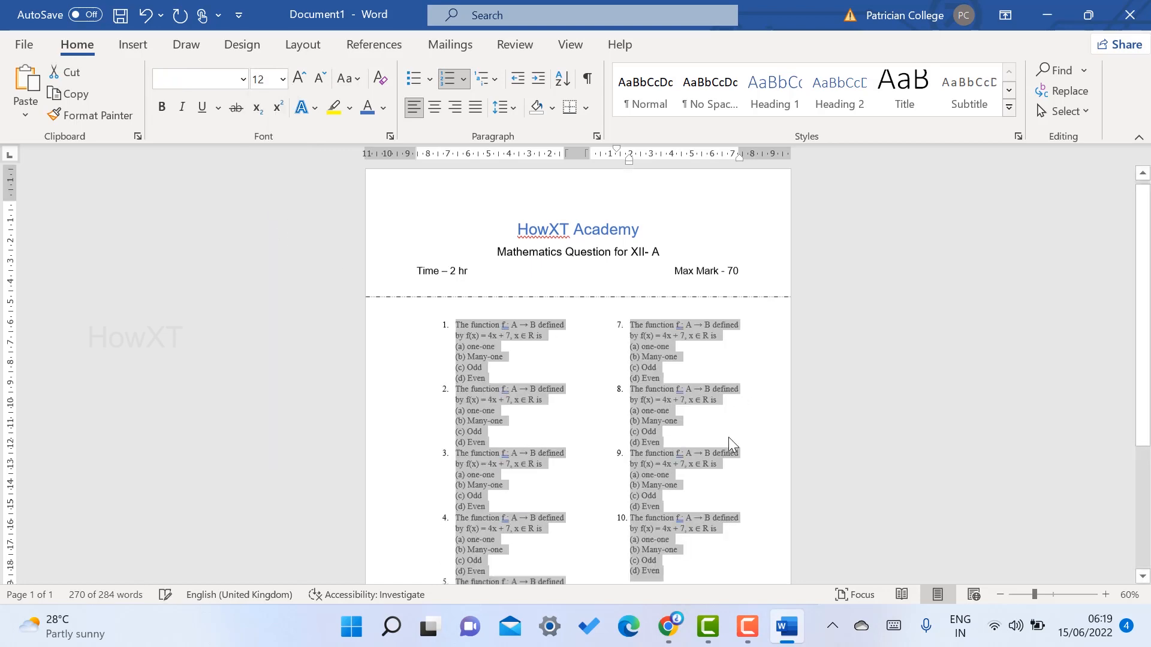
pyautogui.scroll(-3, 684, 506)
pyautogui.scroll(-1, 694, 479)
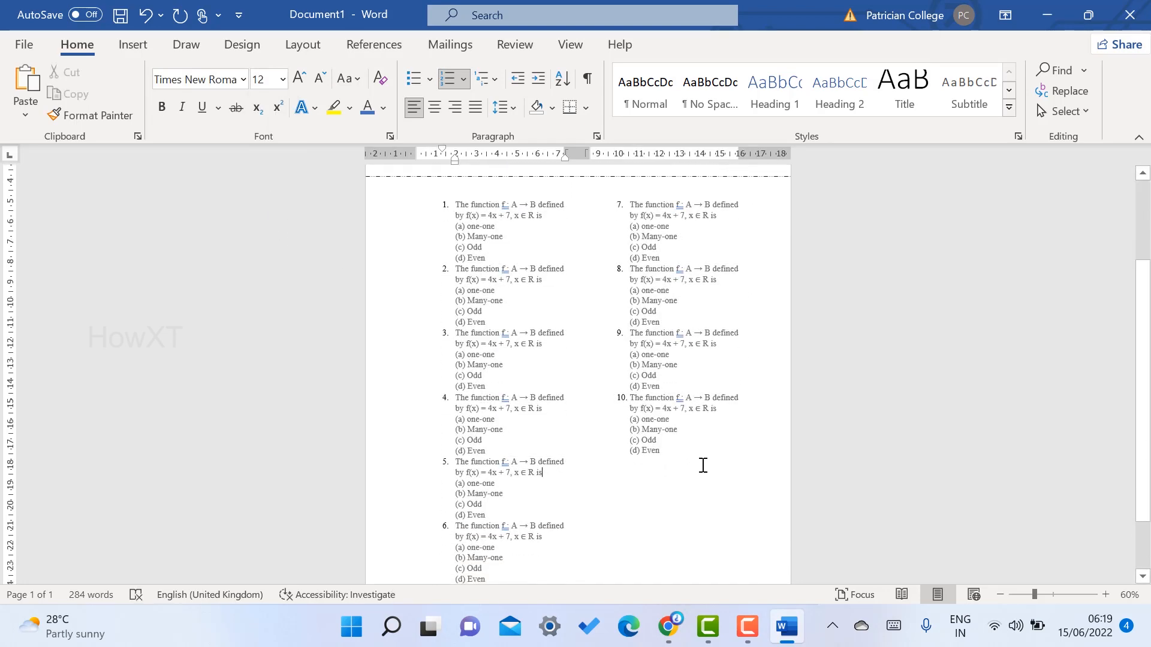
# Add question 11 after question 10, pasting the copied function question with options (a) one-one, (b) Many-one, (c) Odd and (d) Even.
pyautogui.keyDown('ctrl'); pyautogui.scroll(2, 698, 464); pyautogui.keyUp('ctrl')
pyautogui.click(710, 342)
pyautogui.press('Return')
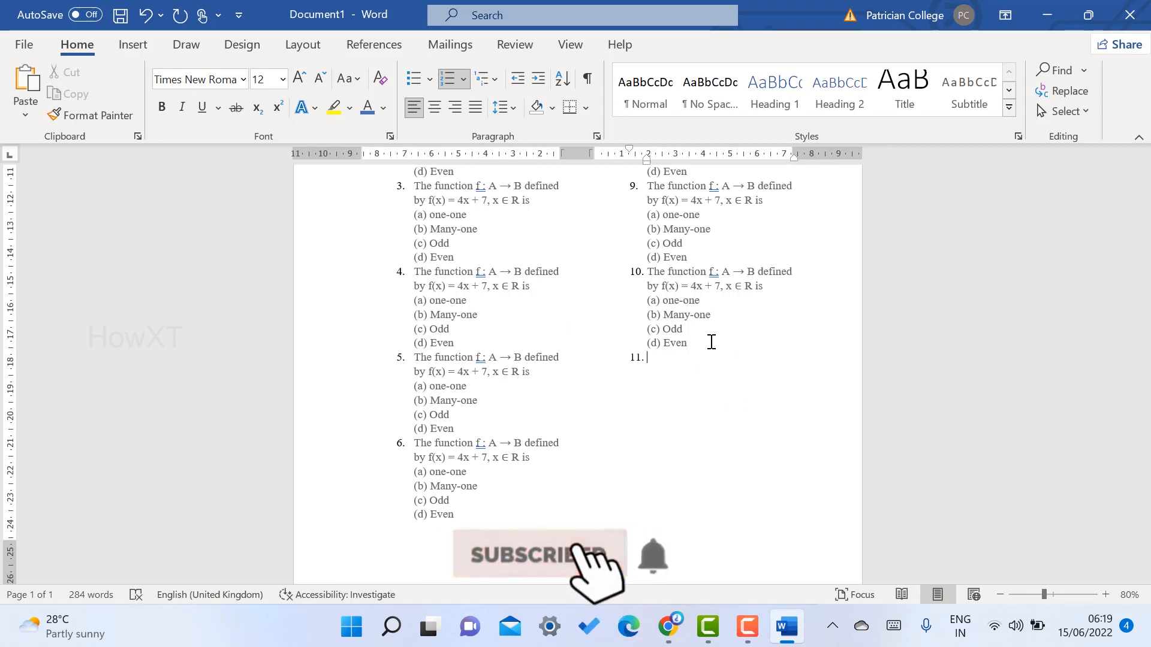
pyautogui.write('The function f : A → B defined by f(x) = 4x + 7, x ∈ R is (a) one-one (b) Many-one (c) Odd (d) Even')
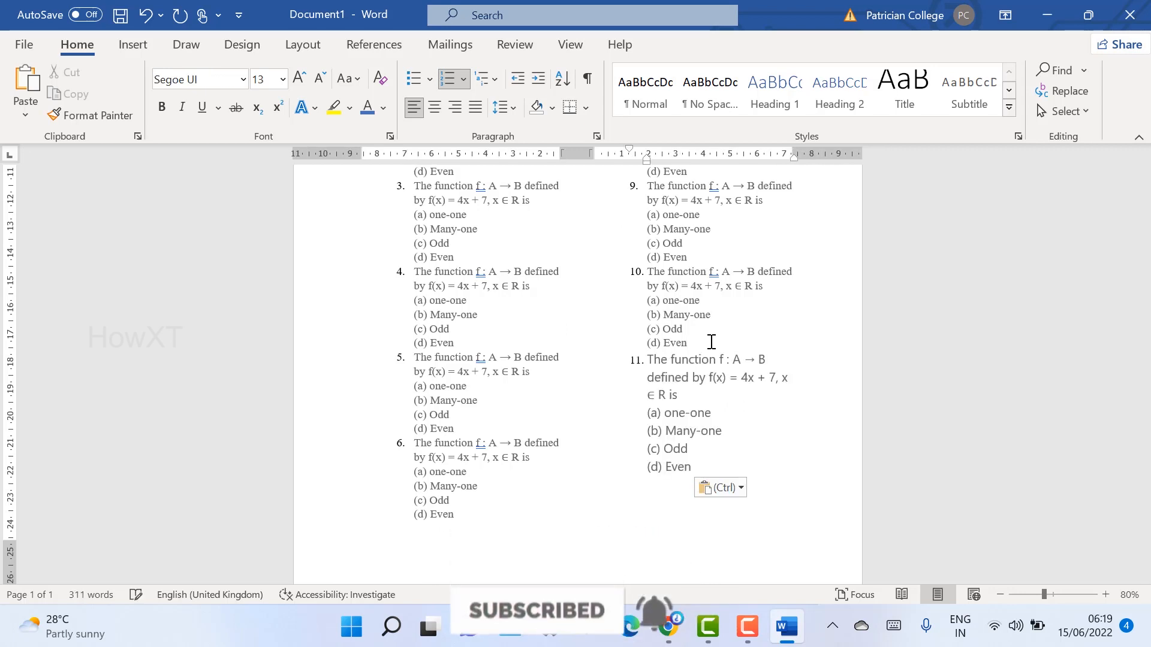
pyautogui.scroll(5, 711, 342)
pyautogui.scroll(-5, 711, 342)
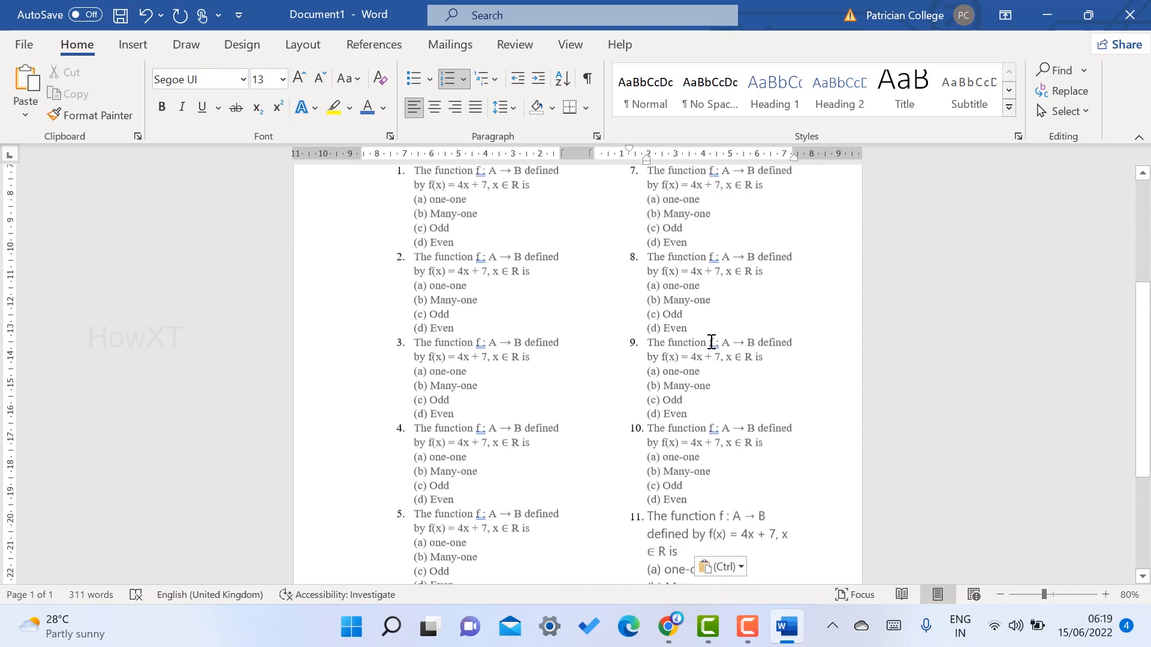
# Format the text of question 11 in Times New Roman at size 12.
pyautogui.moveTo(711, 466); pyautogui.dragTo(628, 349)
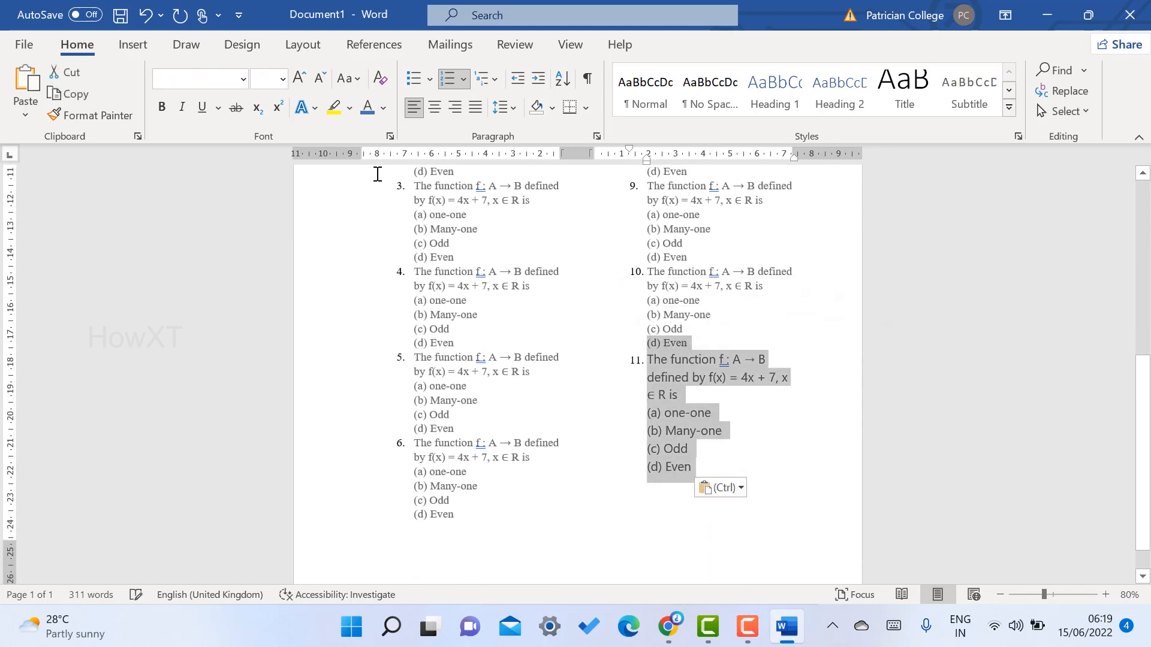
pyautogui.click(242, 79)
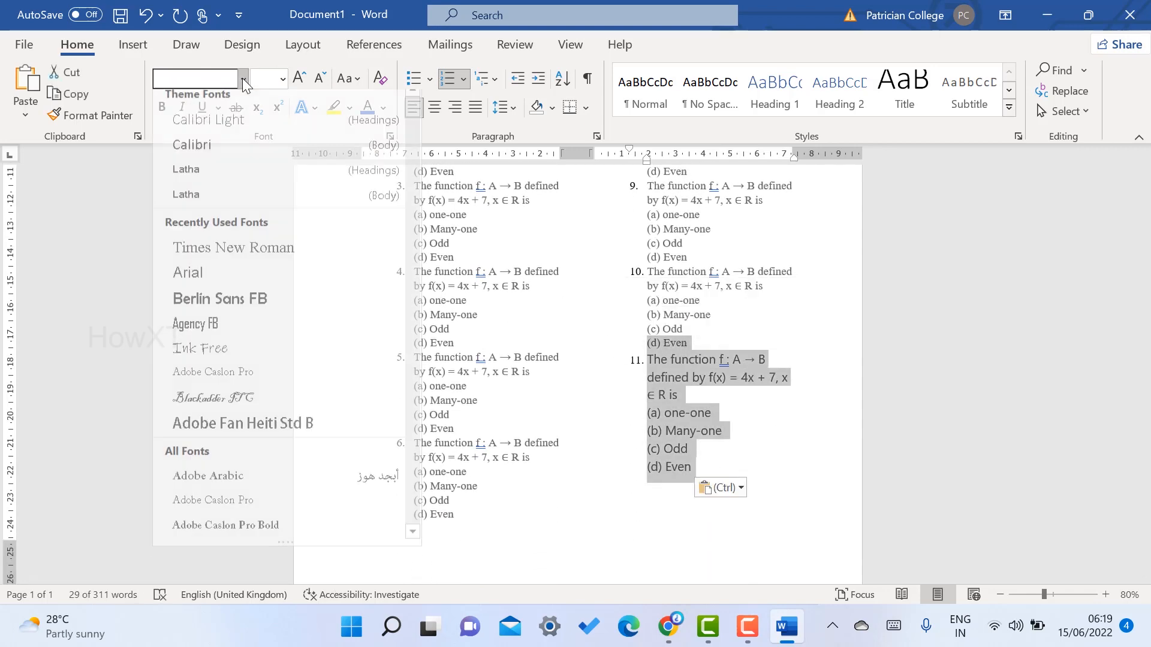
pyautogui.click(235, 261)
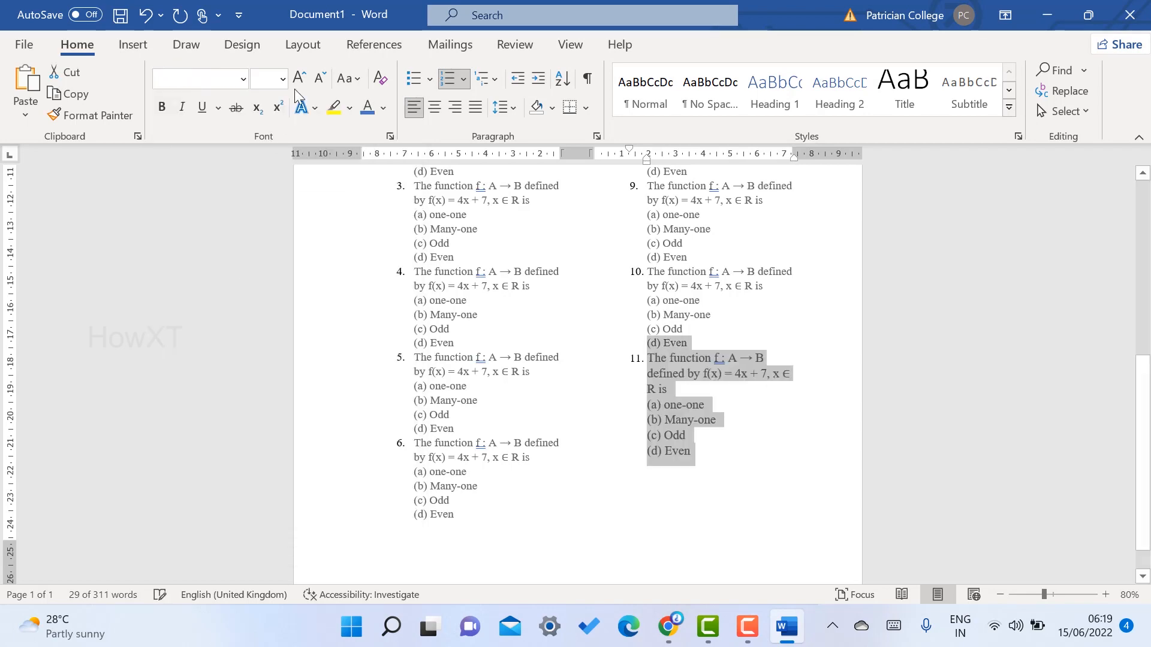
pyautogui.click(282, 79)
pyautogui.click(267, 191)
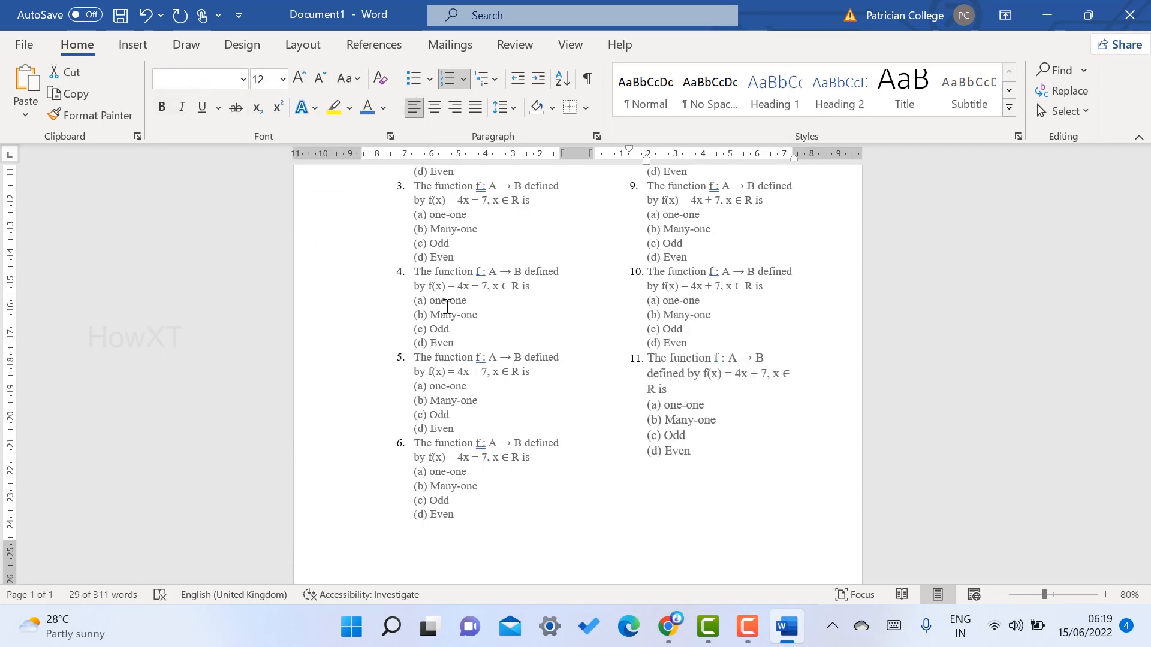
# Review the question paper's layout from the academy header down through the two columns of questions.
pyautogui.scroll(5, 738, 442)
pyautogui.scroll(2, 748, 396)
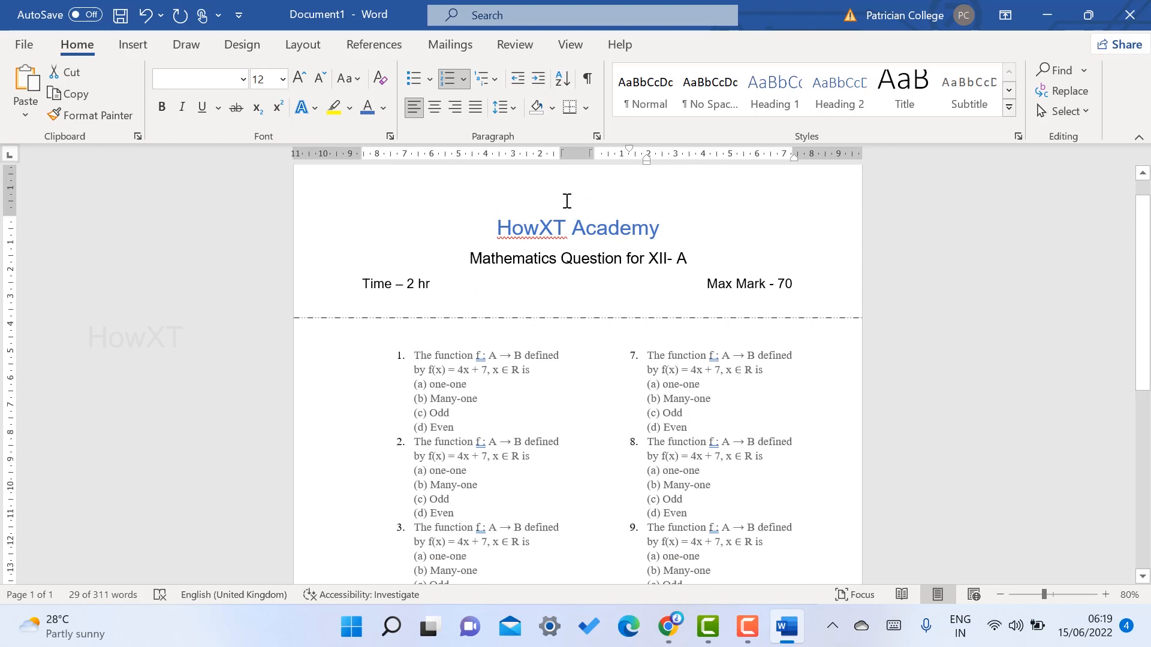
pyautogui.scroll(-6, 569, 296)
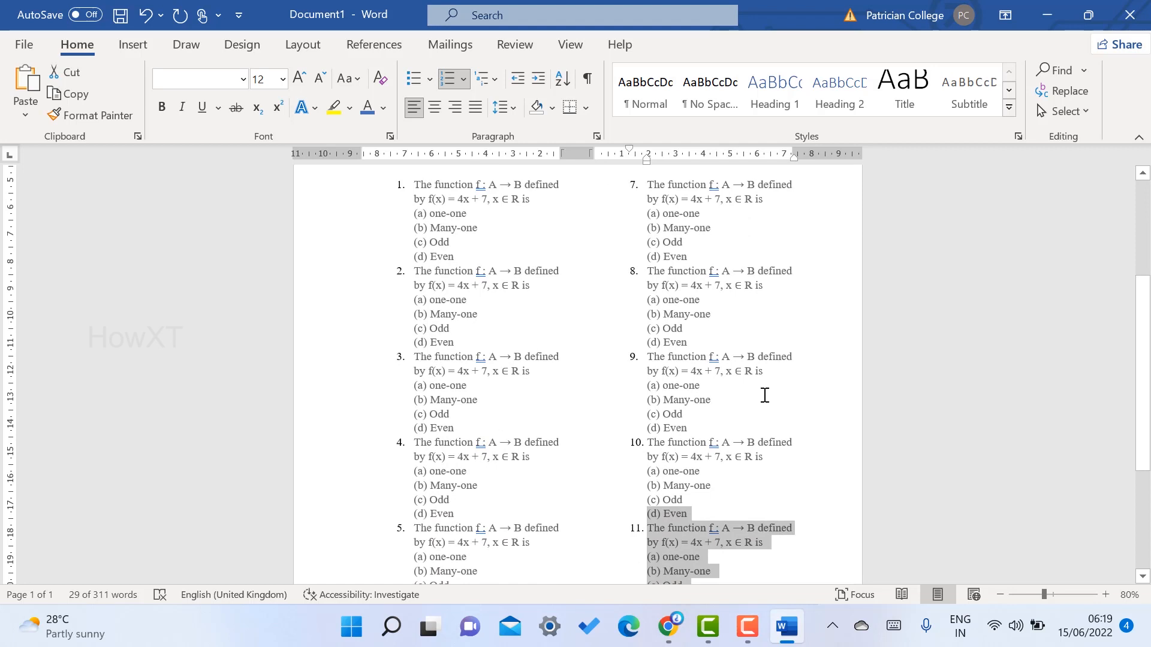
pyautogui.scroll(6, 764, 396)
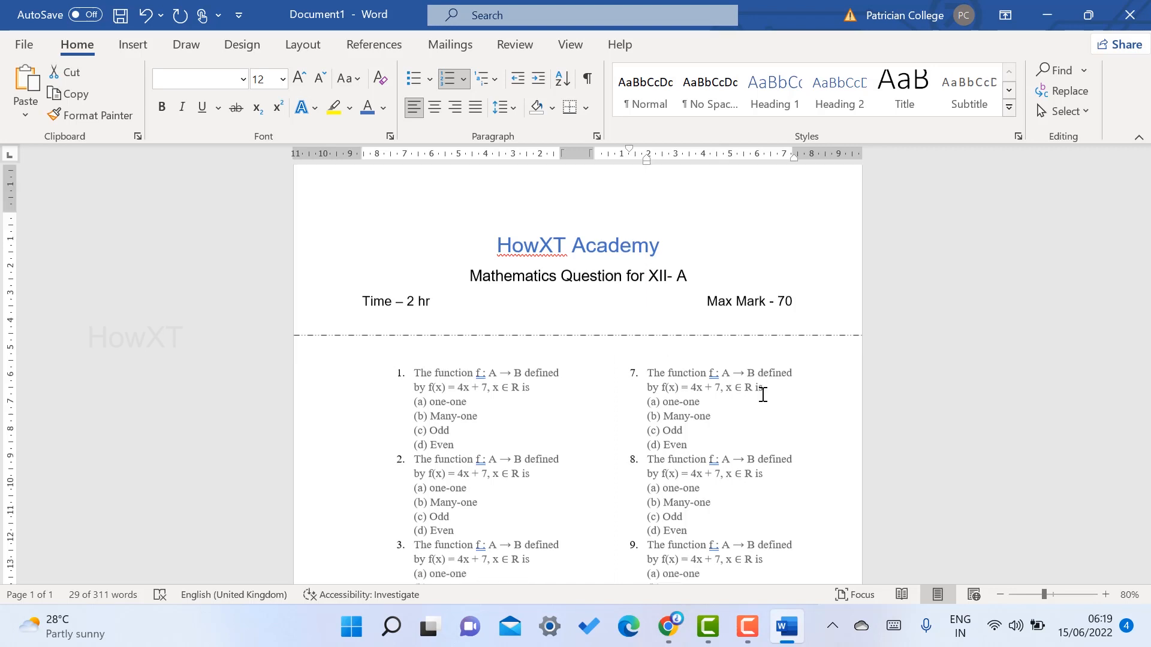
pyautogui.scroll(-5, 765, 395)
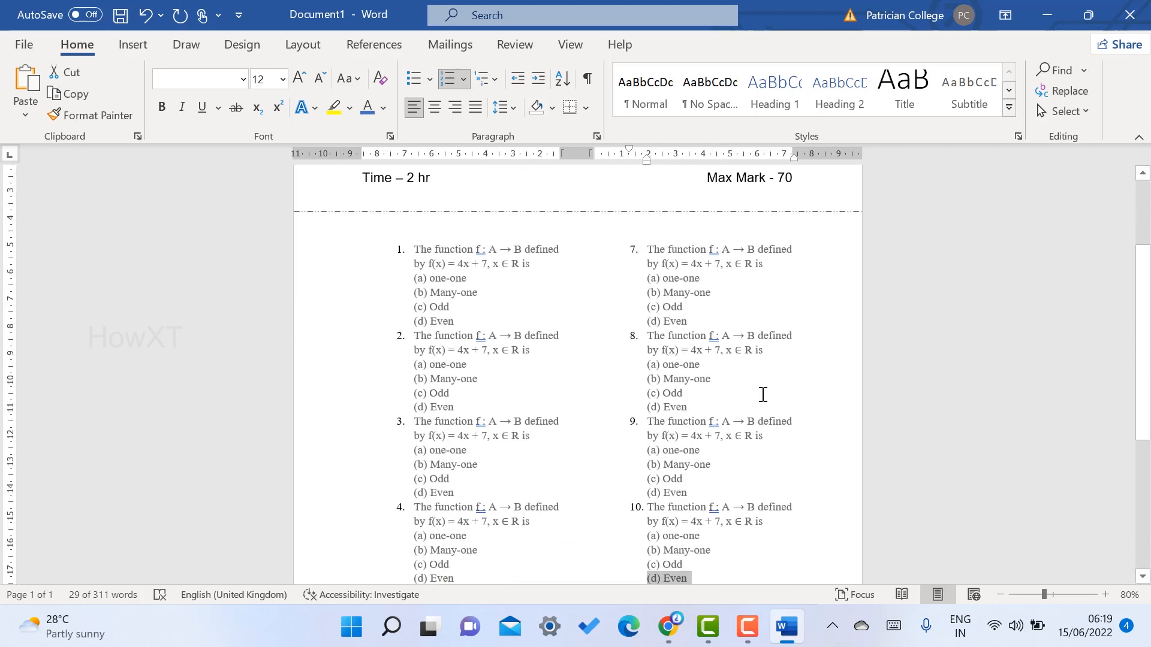
pyautogui.click(763, 394)
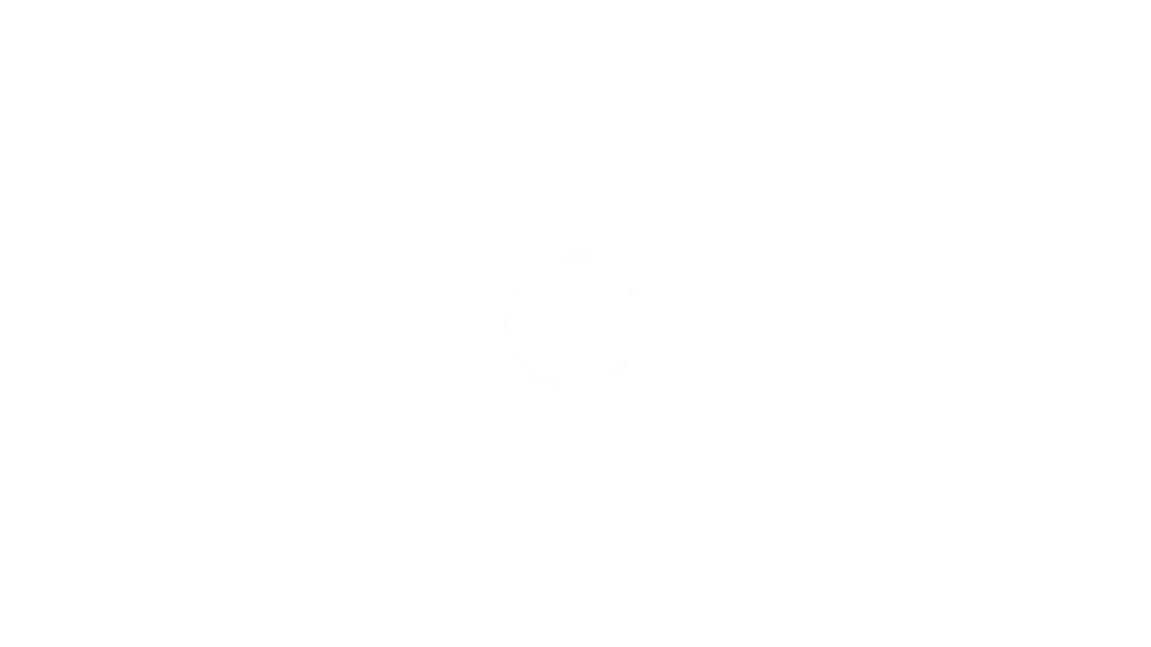